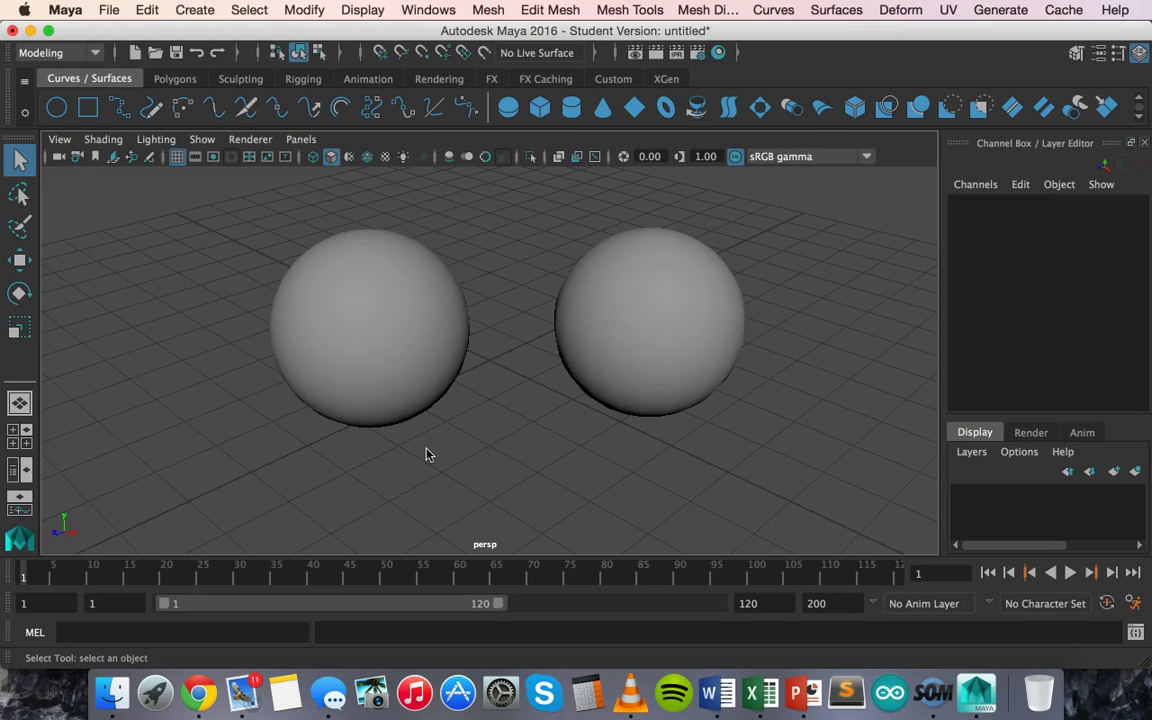
Step: Select the left NURBS sphere and the right polygon sphere, then marquee-select both and delete them
{"action": "left_click", "coordinate": [393, 342]}
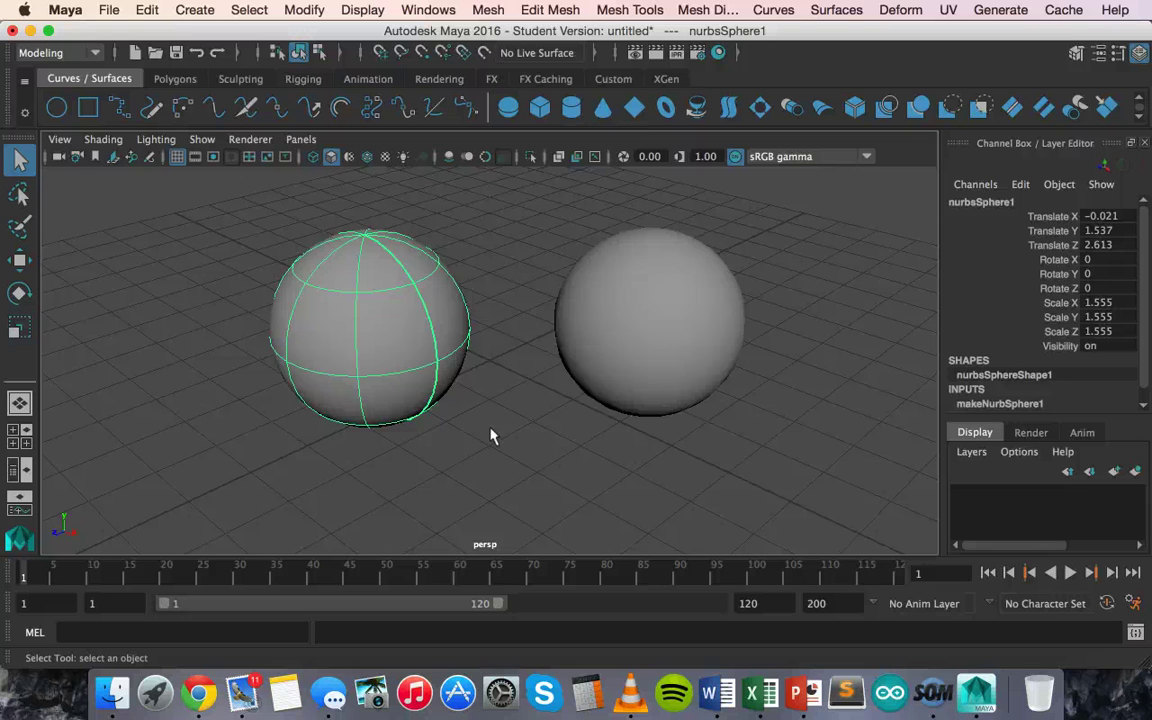
{"action": "left_click", "coordinate": [463, 360]}
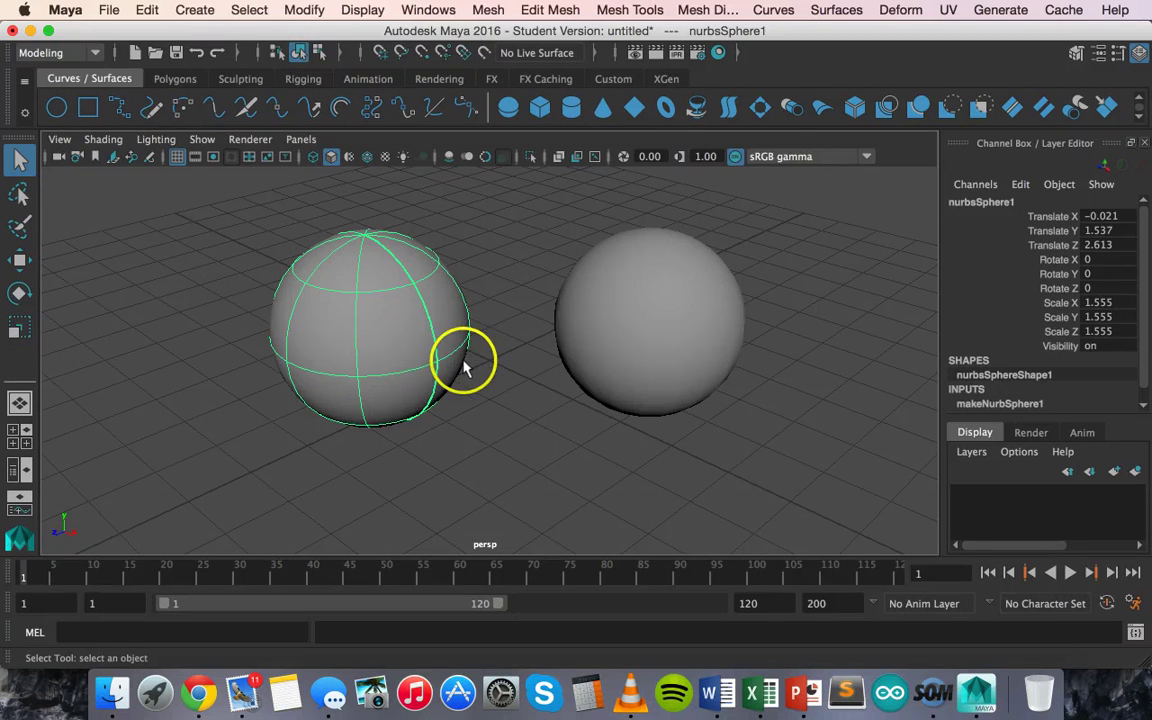
{"action": "left_click", "coordinate": [665, 321]}
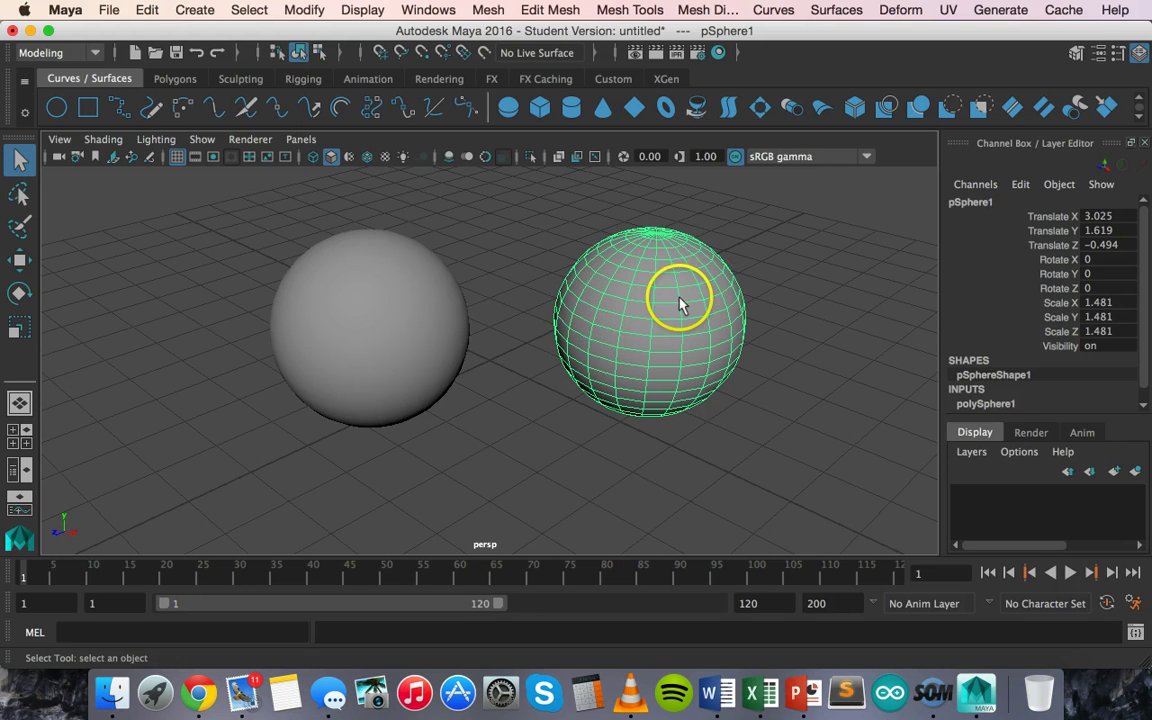
{"action": "left_click", "coordinate": [388, 338]}
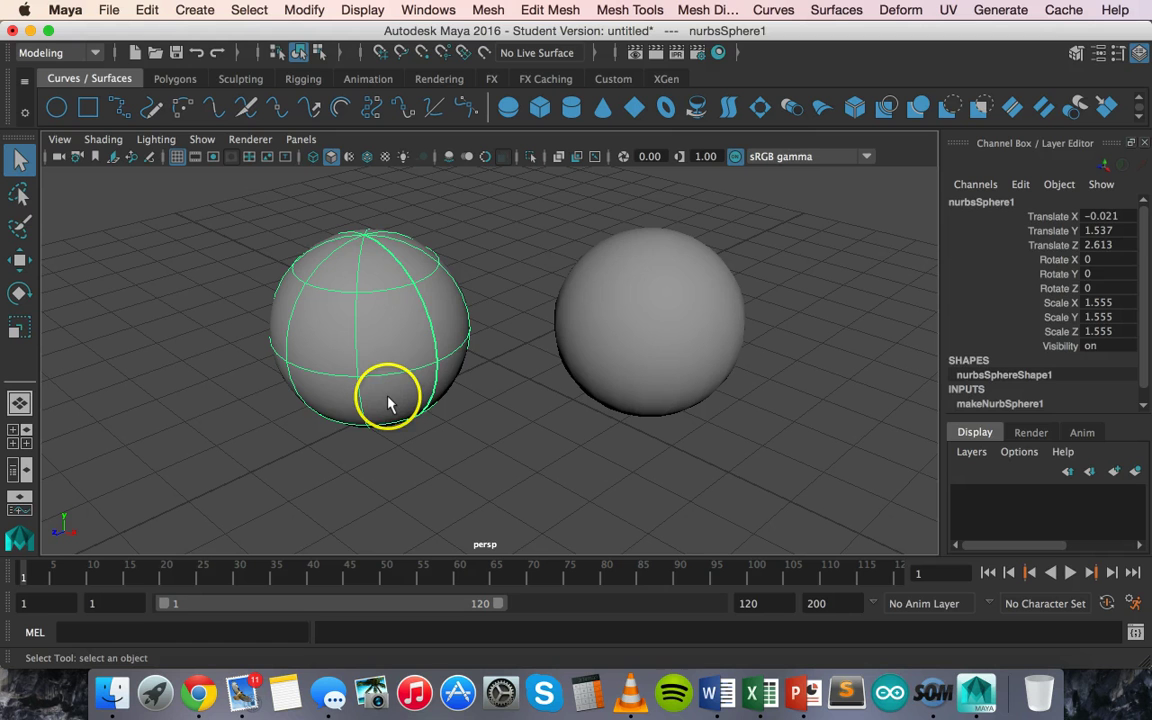
{"action": "left_click", "coordinate": [138, 326]}
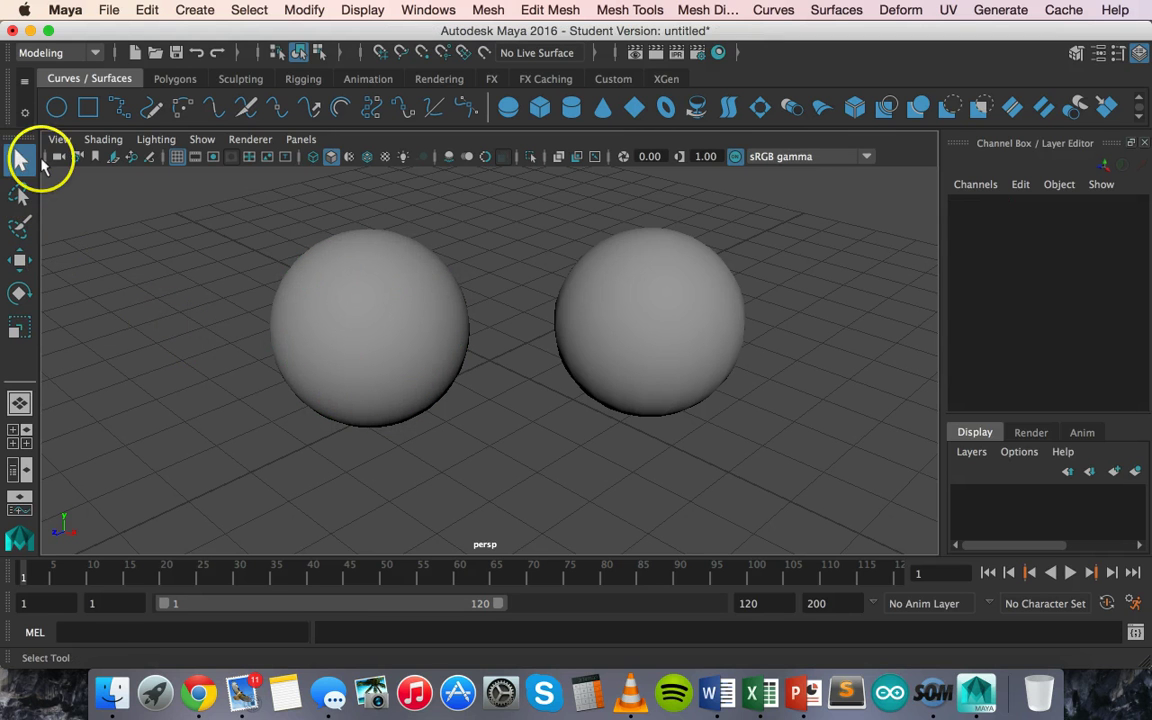
{"action": "left_click_drag", "start_coordinate": [182, 184], "coordinate": [750, 415]}
{"action": "key", "text": "Delete"}
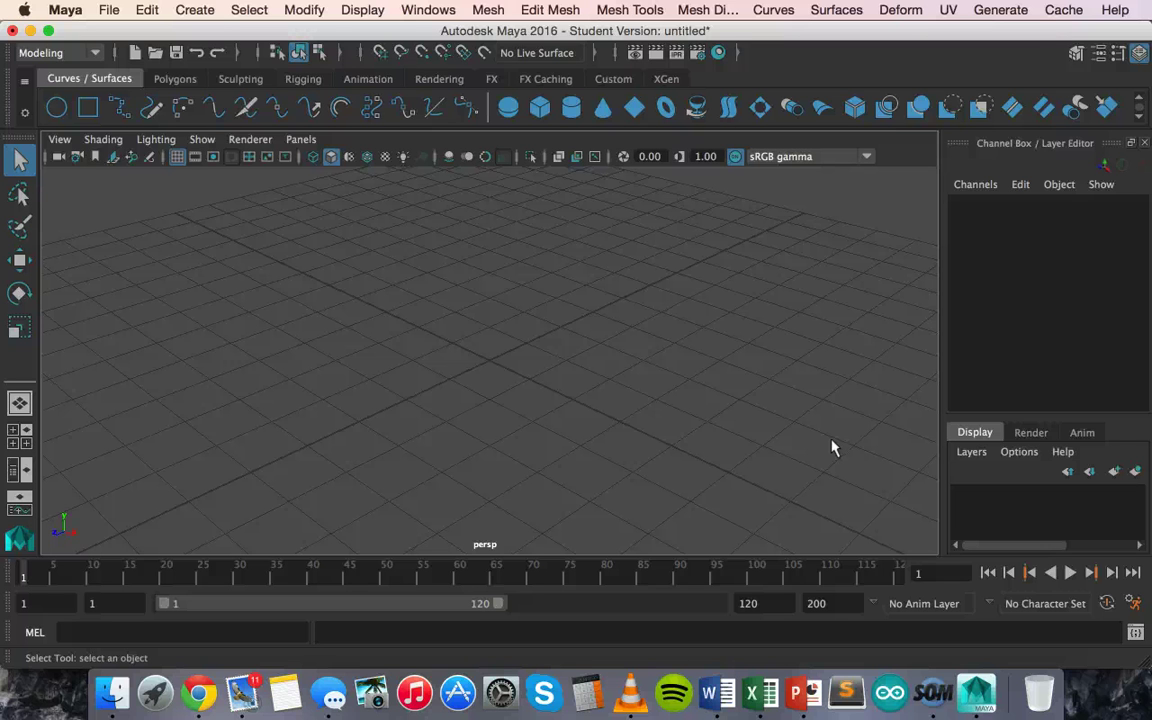
Step: Open the Create menu and show the Polygon Primitives and NURBS Primitives submenus
{"action": "left_click", "coordinate": [665, 145]}
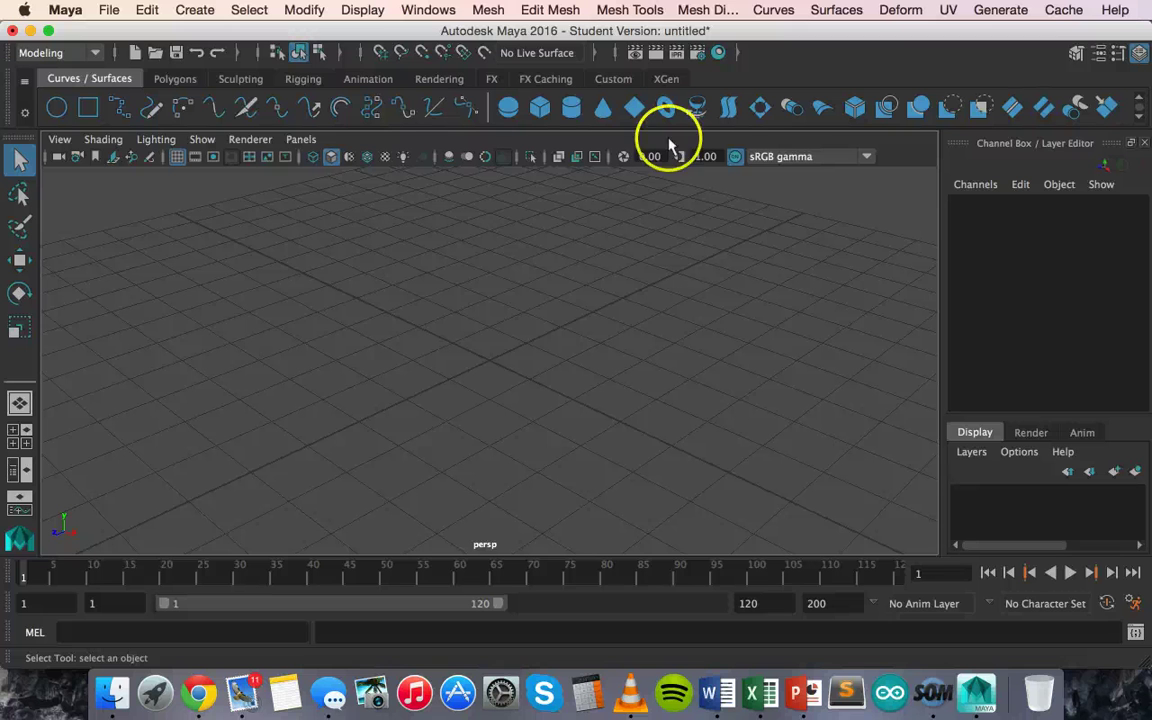
{"action": "left_click", "coordinate": [195, 9]}
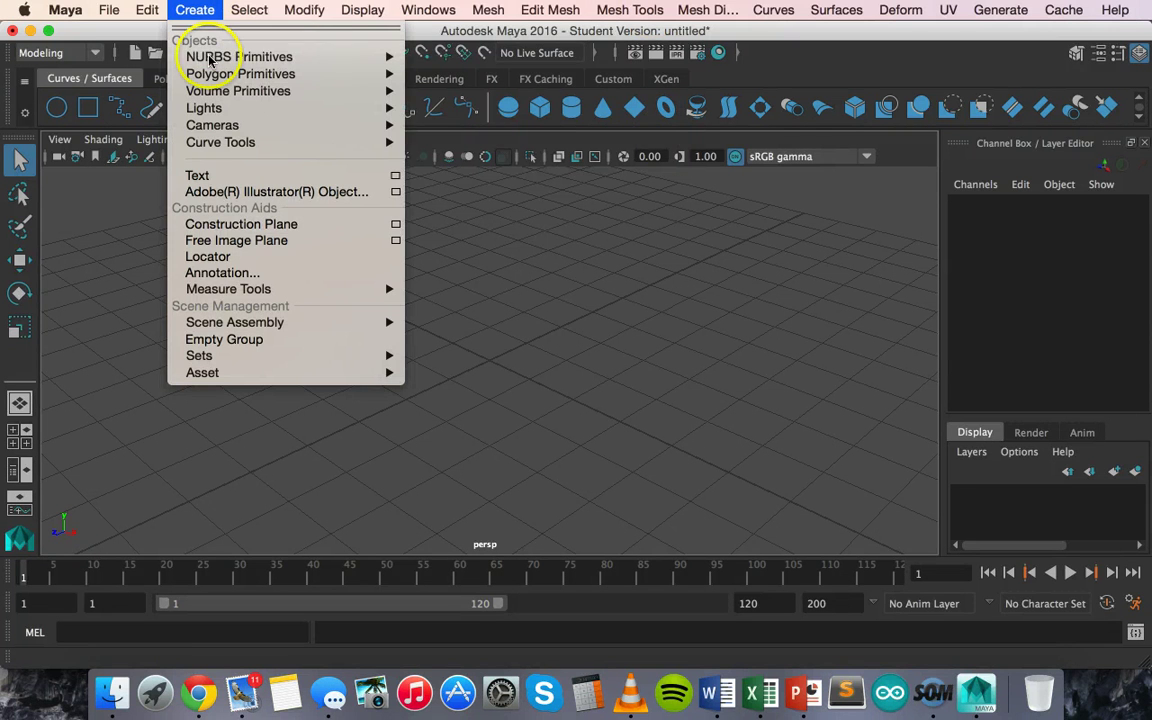
{"action": "mouse_move", "coordinate": [206, 57]}
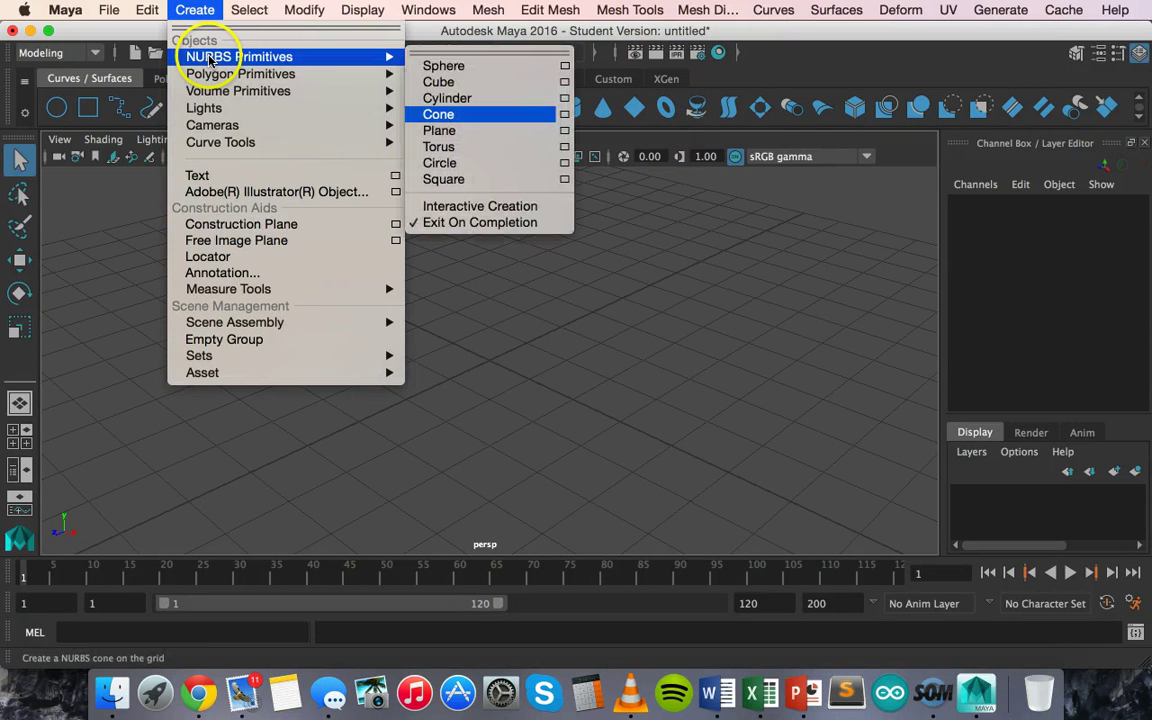
{"action": "left_click", "coordinate": [283, 84]}
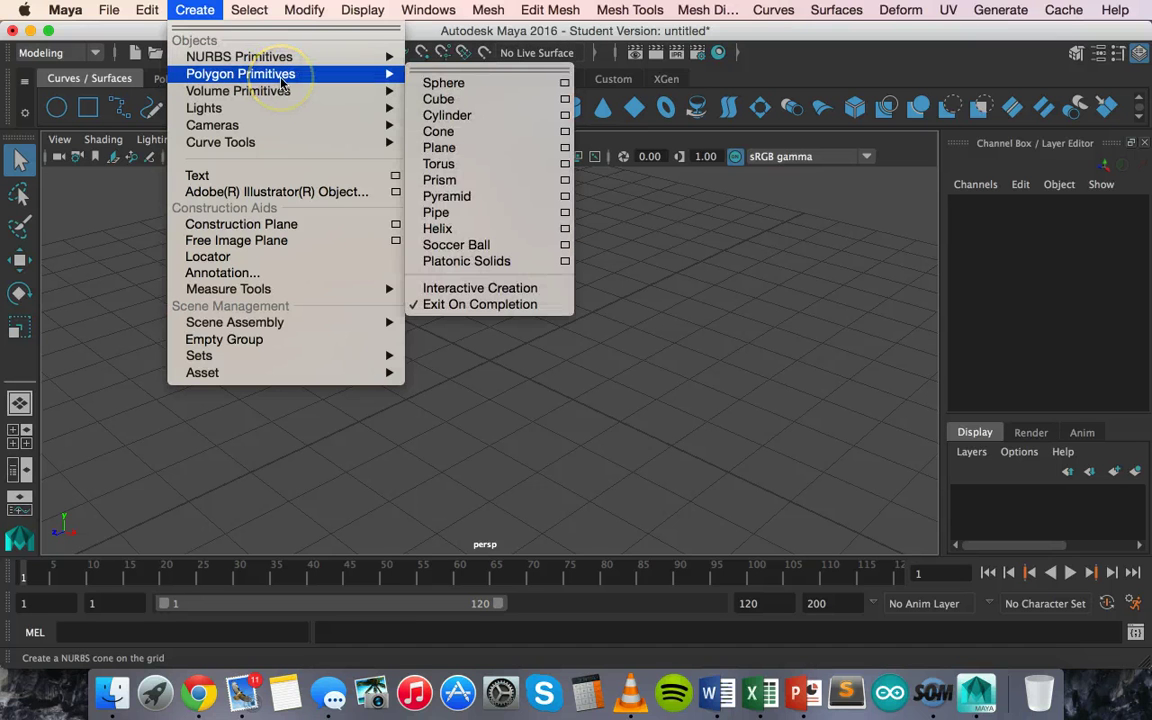
{"action": "mouse_move", "coordinate": [273, 60]}
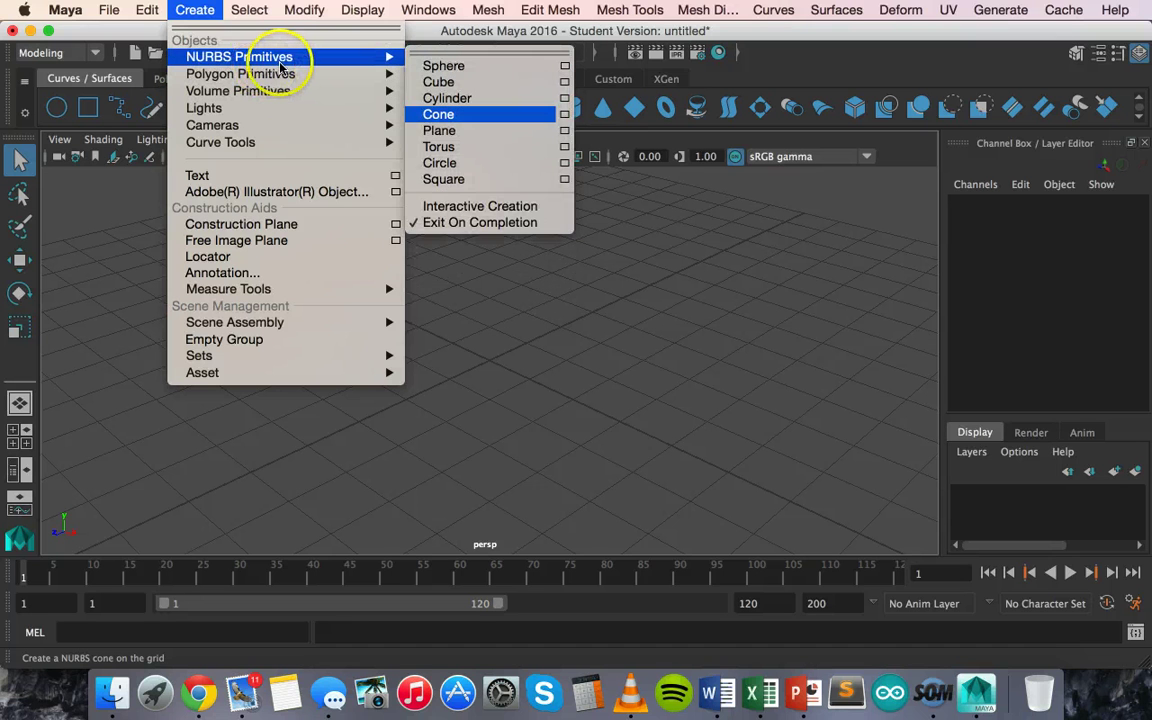
Step: Create a NURBS cone, nurbsCone1, at the grid origin
{"action": "left_click", "coordinate": [448, 117]}
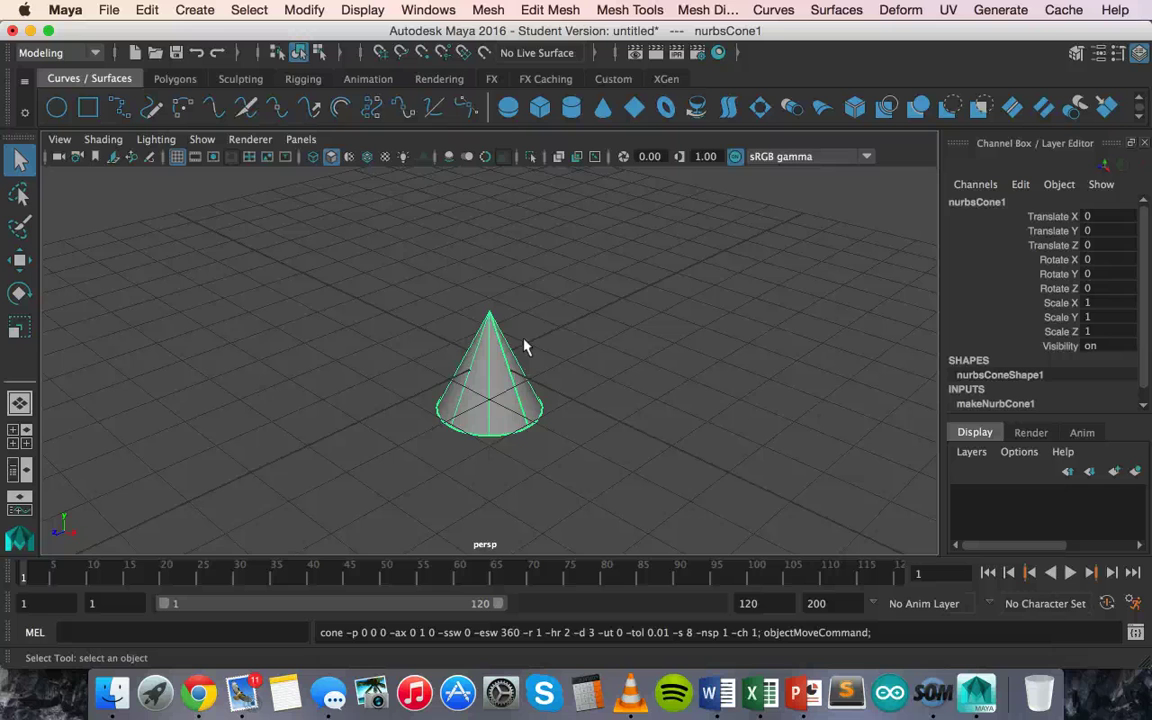
Step: Split into the four-view layout, select the cone in top view, and maximize that view briefly
{"action": "key", "text": "space"}
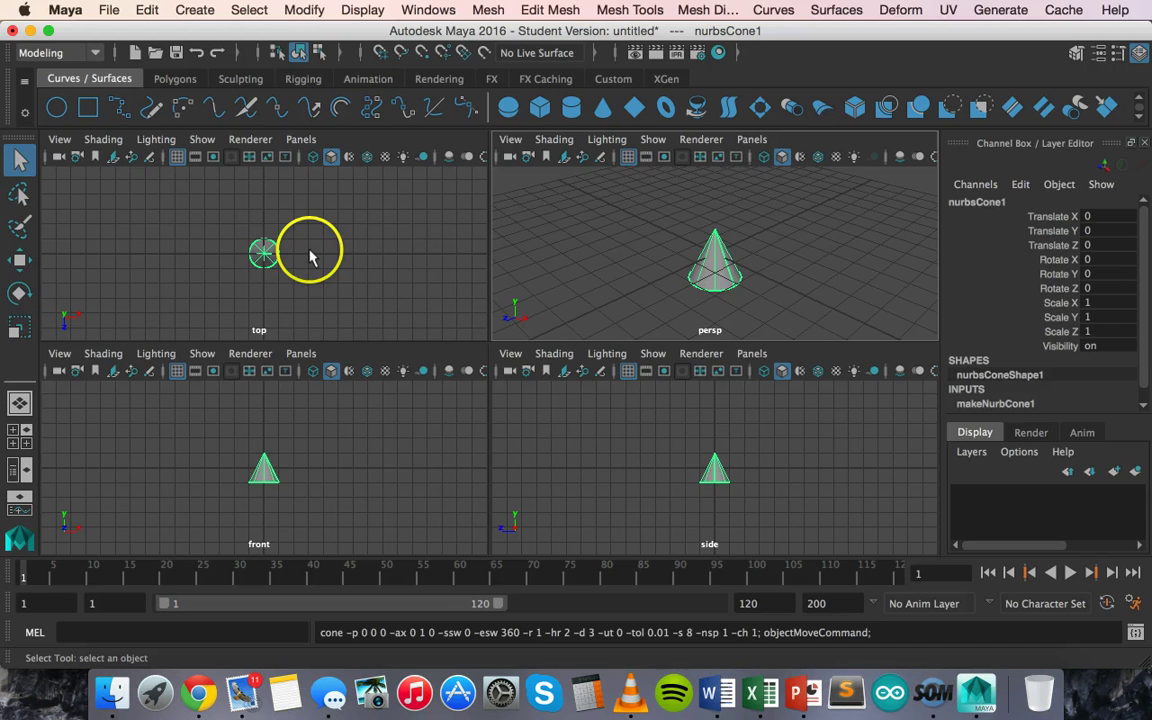
{"action": "left_click", "coordinate": [265, 257]}
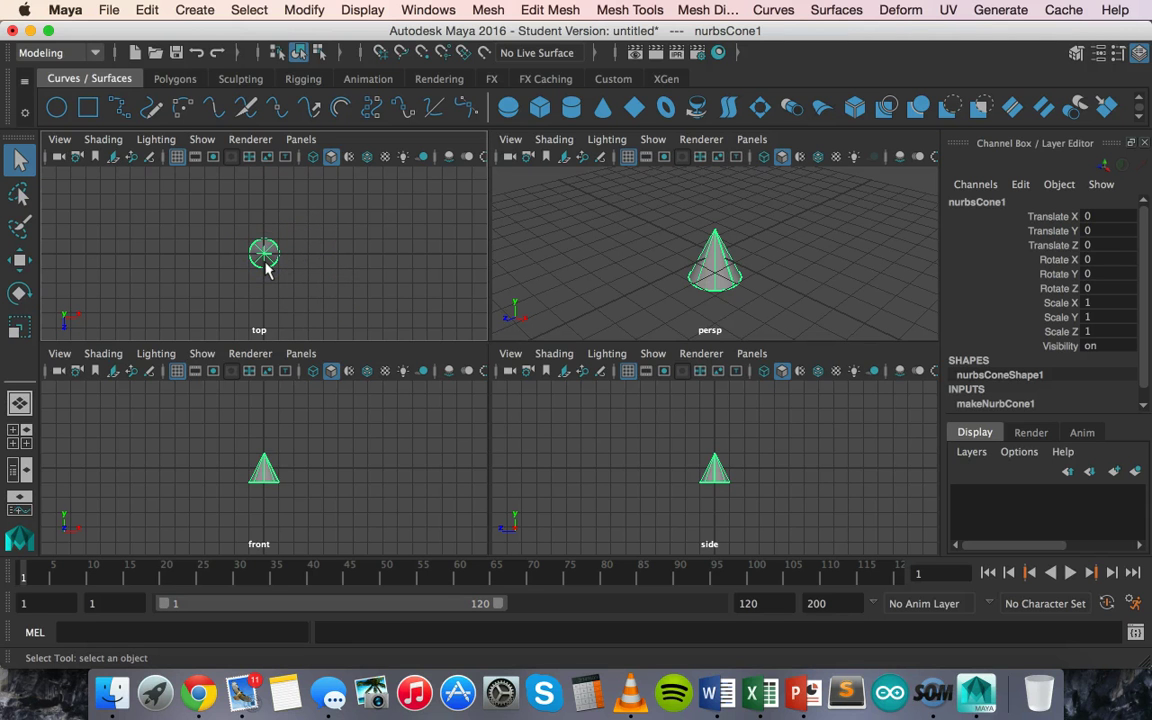
{"action": "key", "text": "space"}
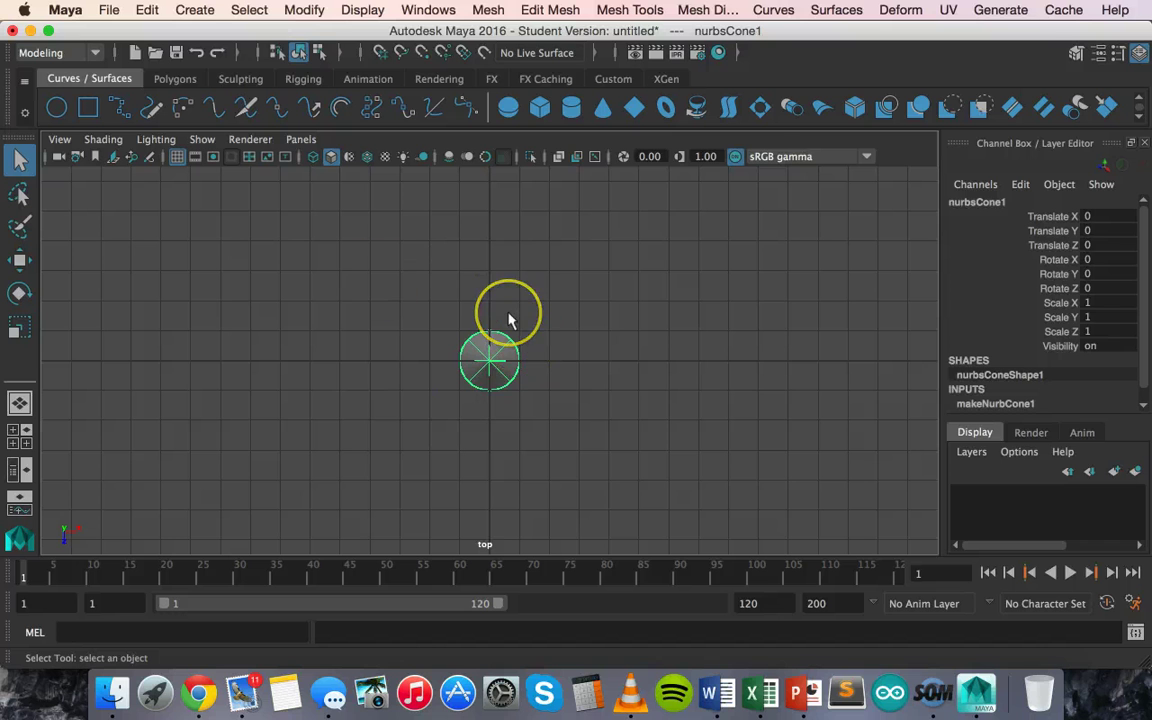
{"action": "key", "text": "space"}
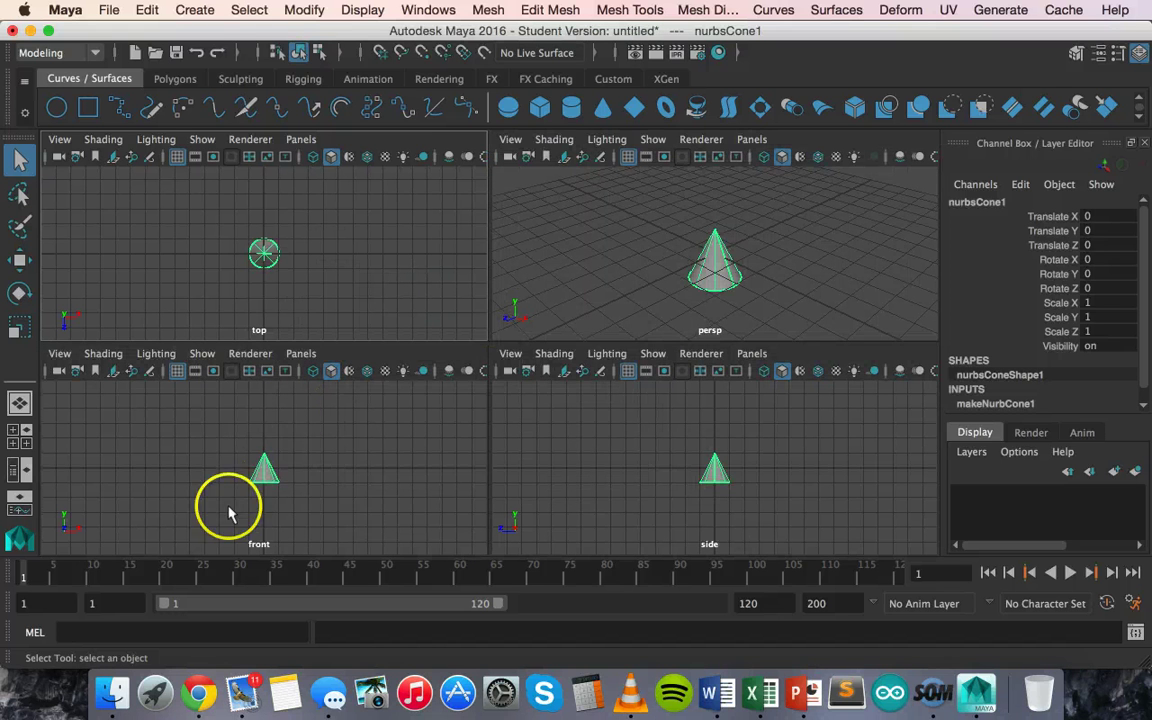
Step: Maximize the front and side views in turn, returning to four views each time, then deselect
{"action": "left_click", "coordinate": [353, 470]}
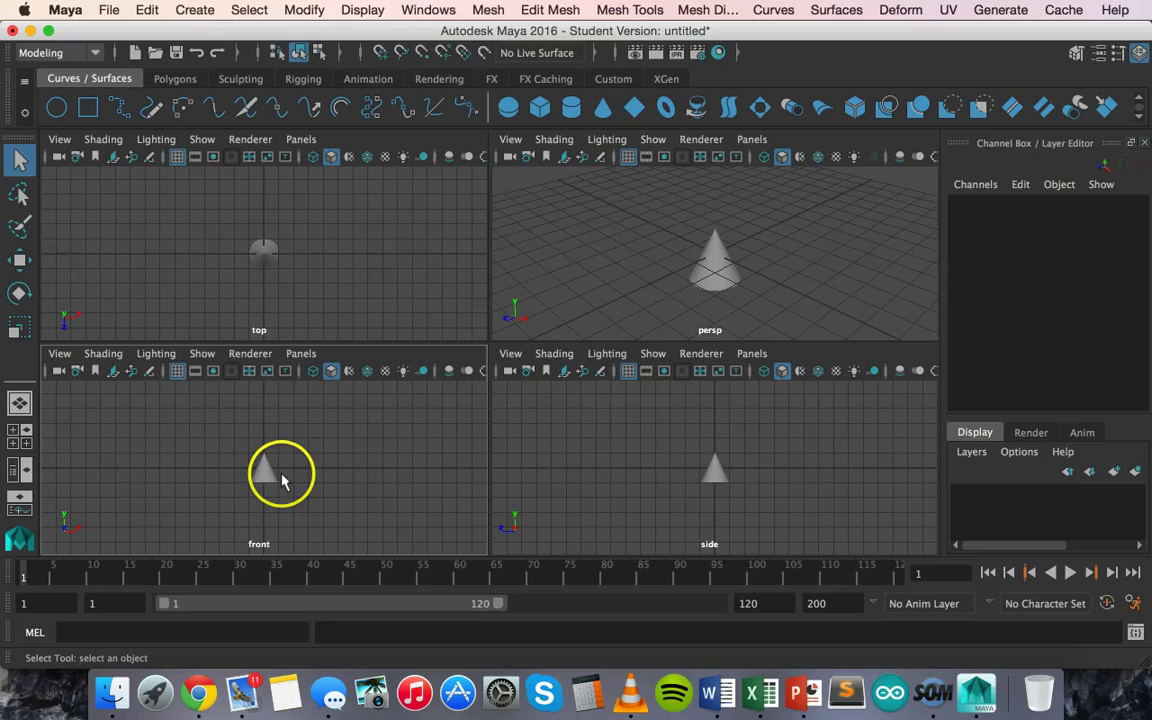
{"action": "key", "text": "space"}
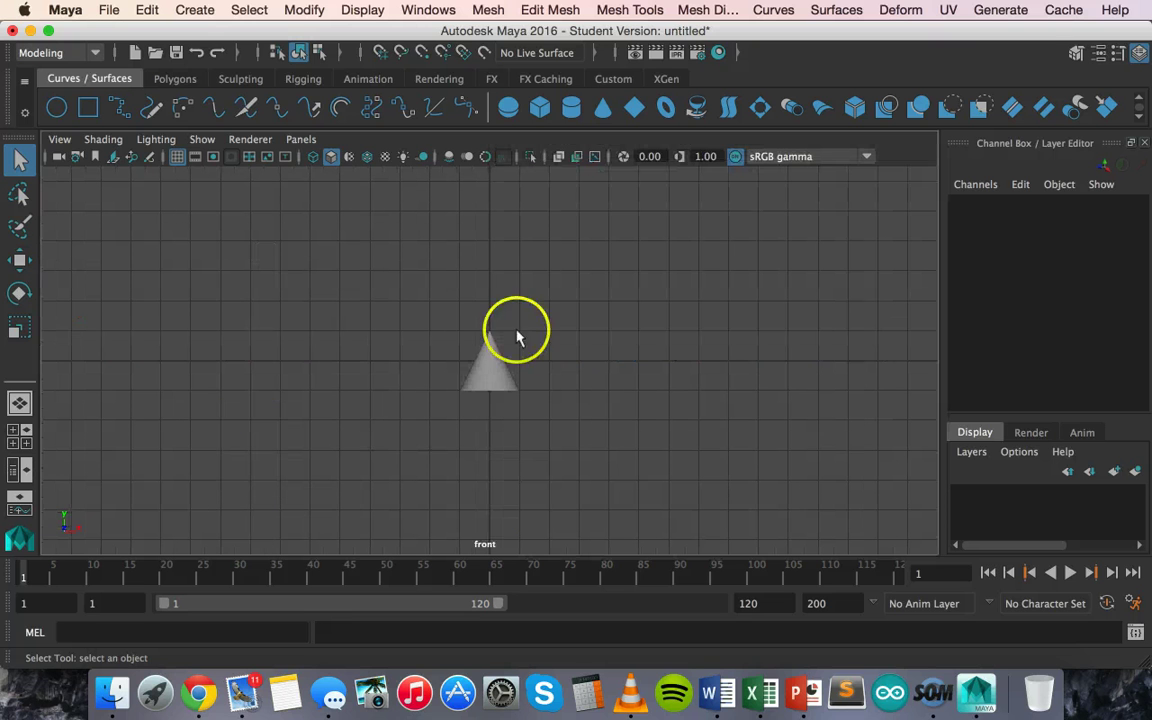
{"action": "key", "text": "space"}
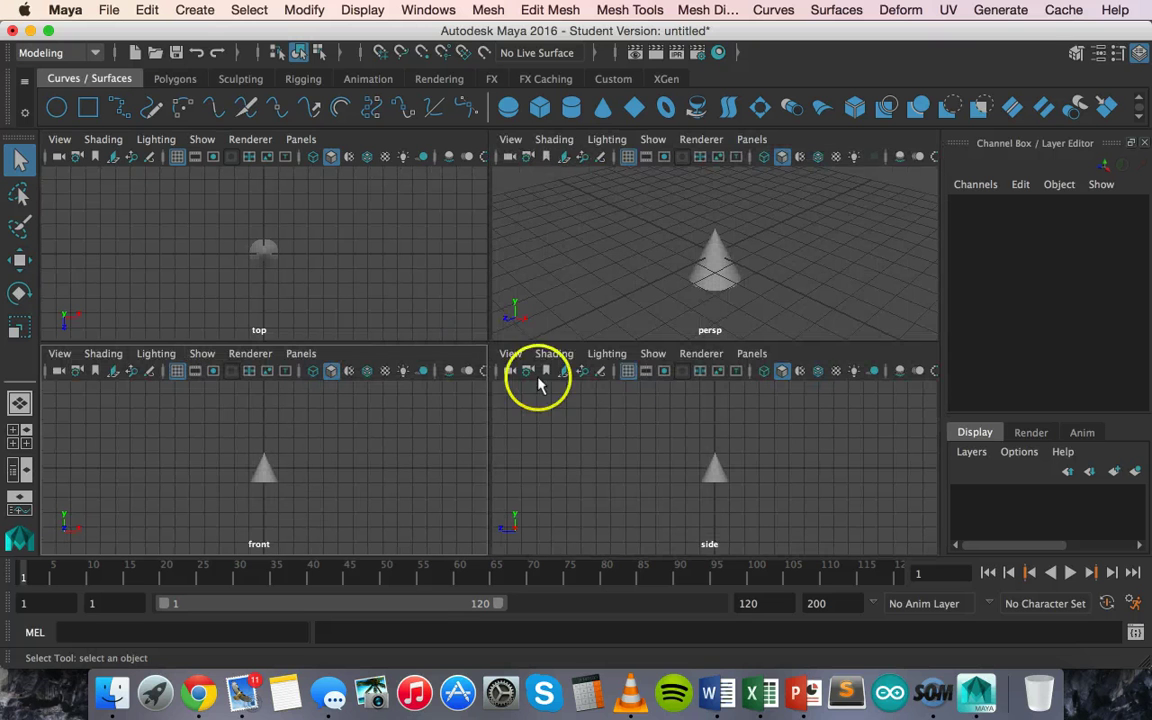
{"action": "left_click", "coordinate": [722, 466]}
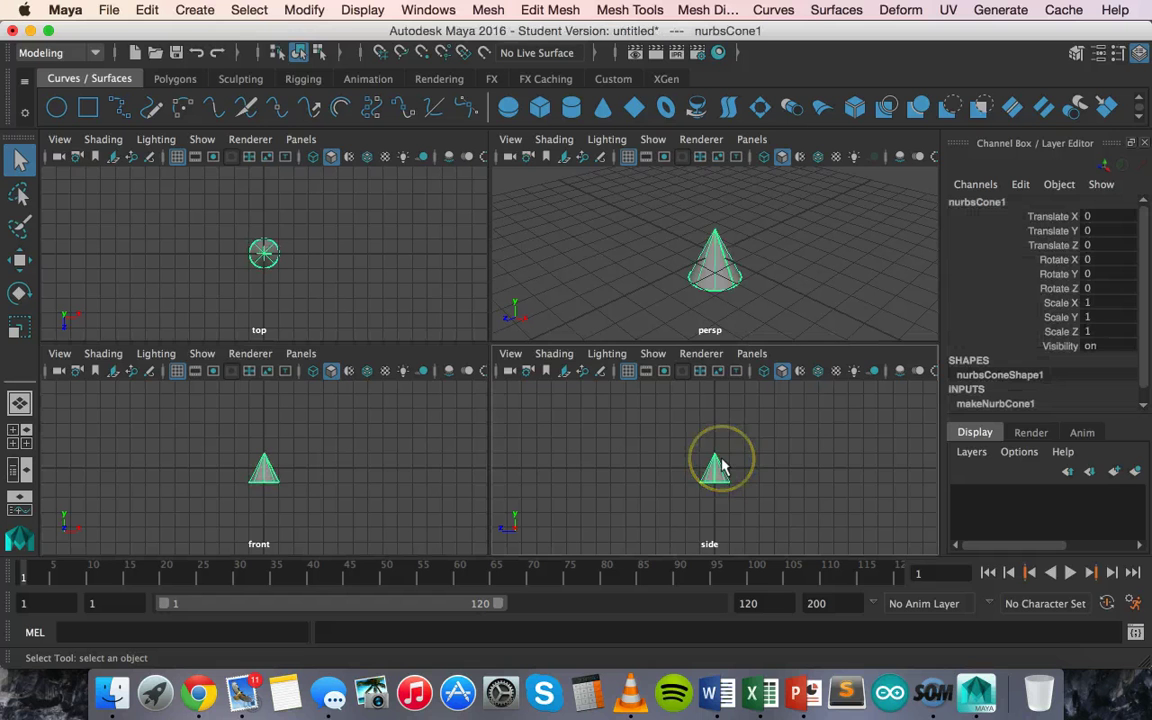
{"action": "key", "text": "space"}
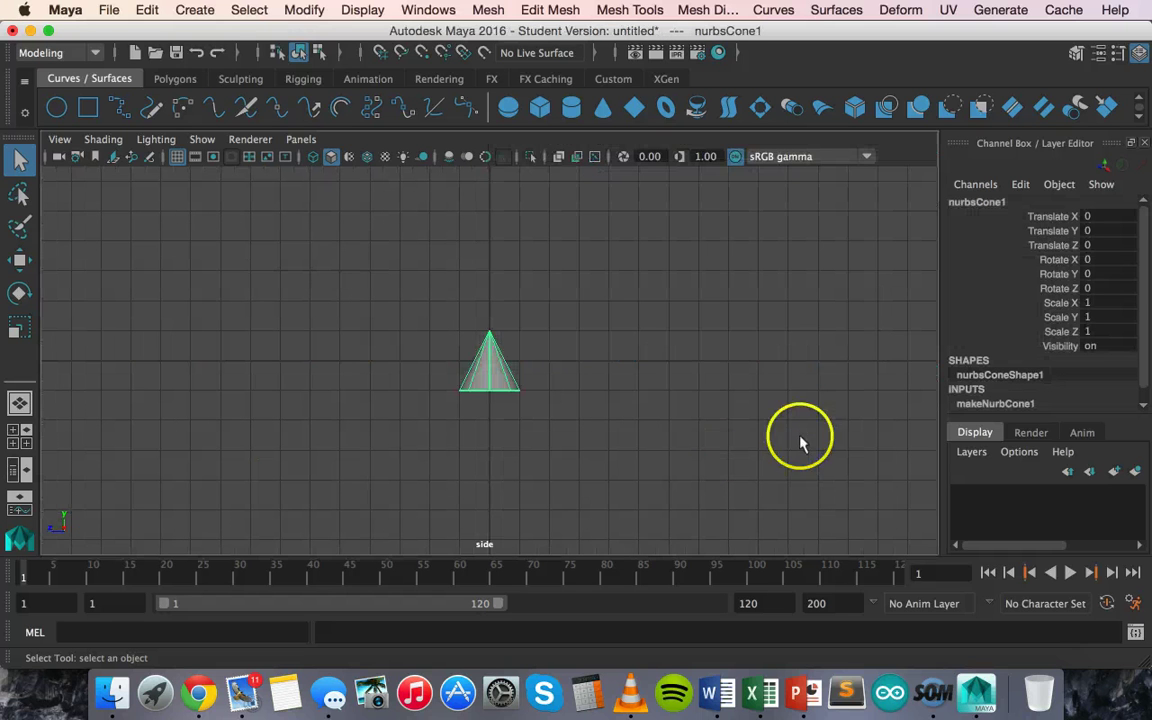
{"action": "key", "text": "space"}
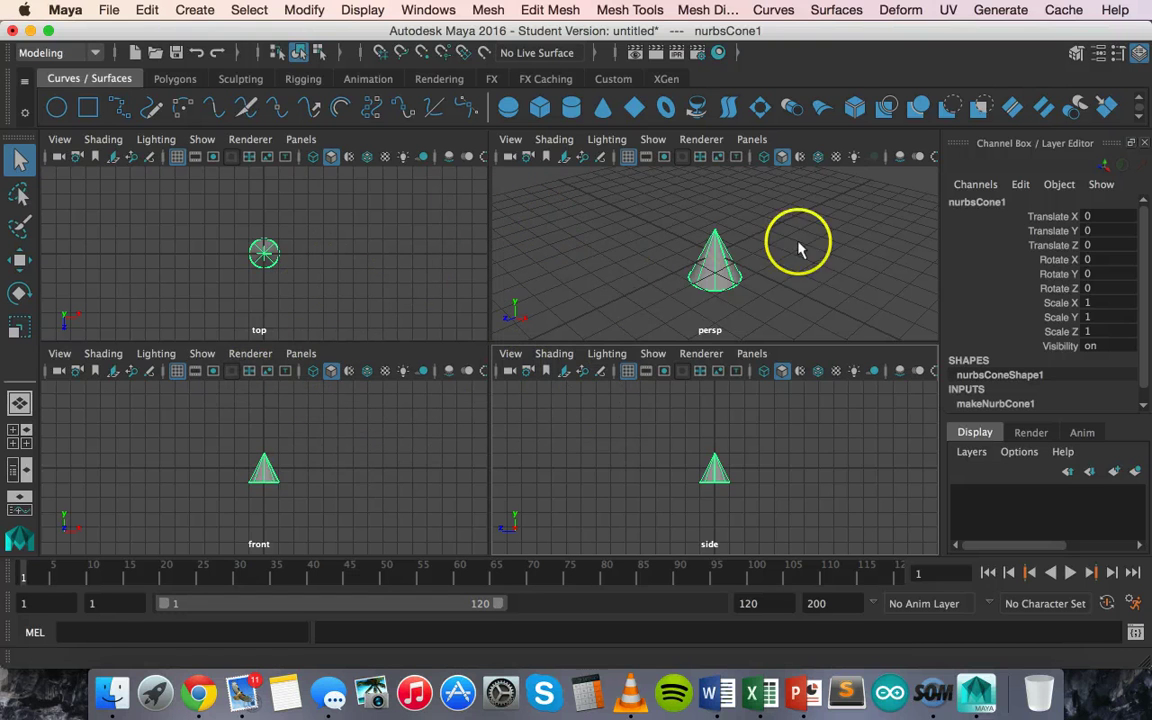
{"action": "left_click_drag", "start_coordinate": [806, 293], "coordinate": [743, 260]}
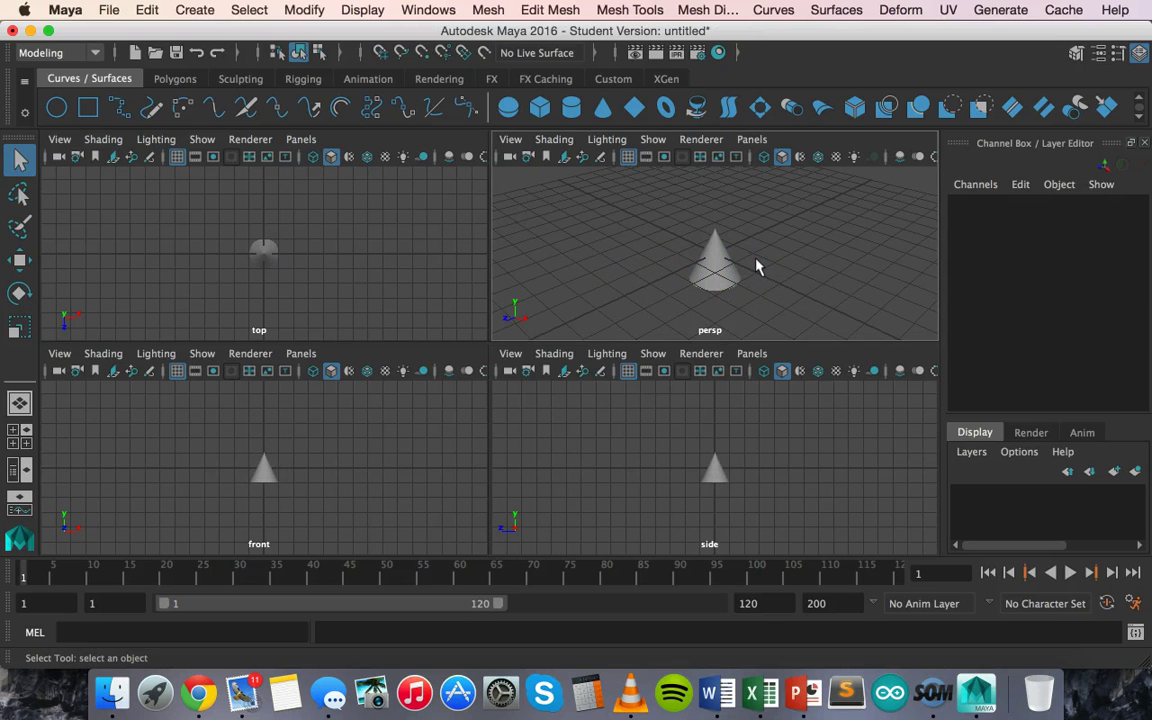
Step: Maximize the perspective view and cycle through the Move, Rotate, Scale and Select tools
{"action": "key", "text": "space"}
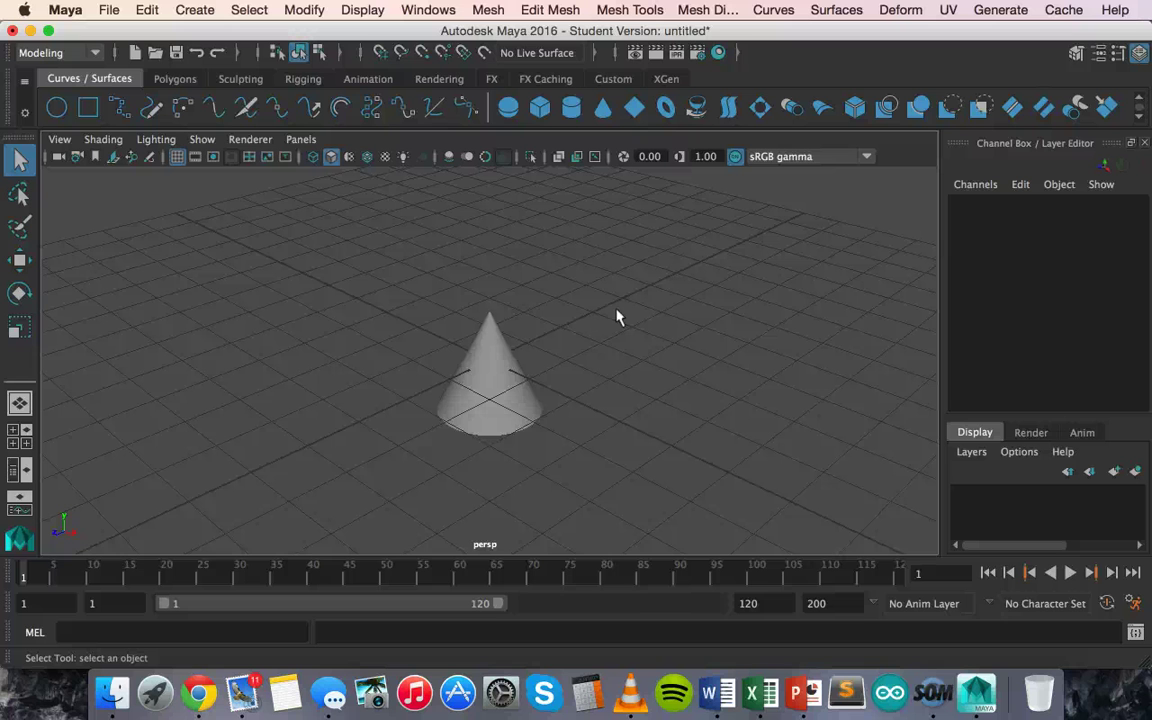
{"action": "left_click", "coordinate": [27, 263]}
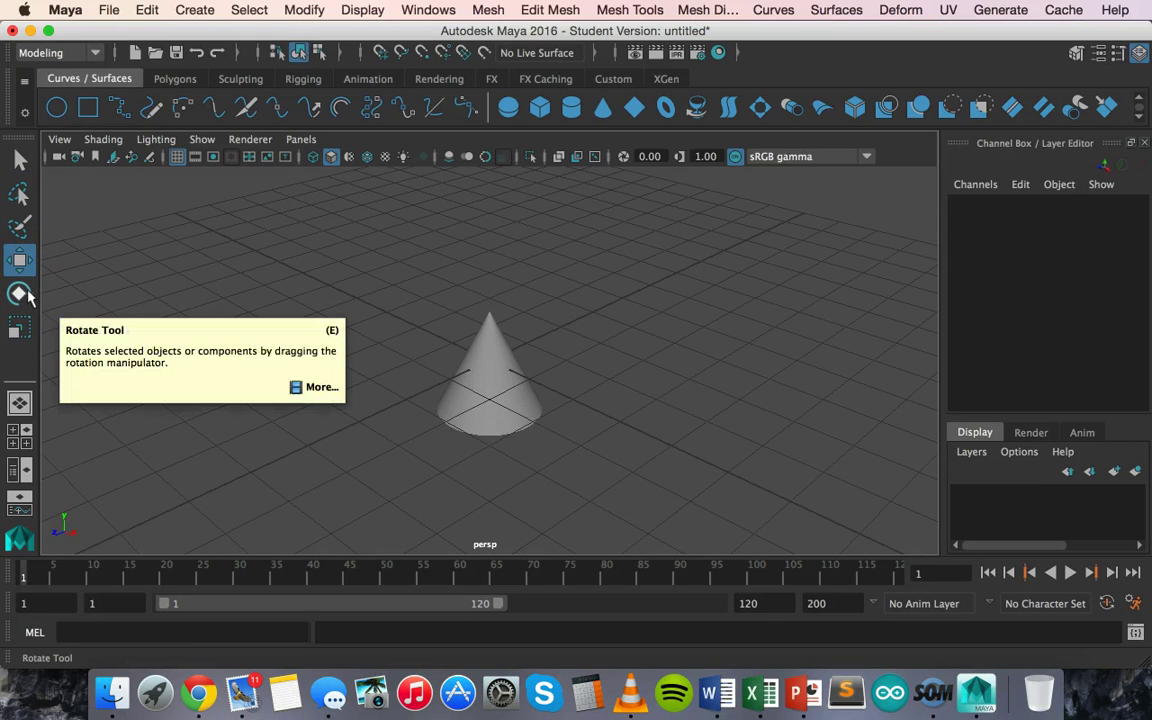
{"action": "left_click", "coordinate": [26, 294]}
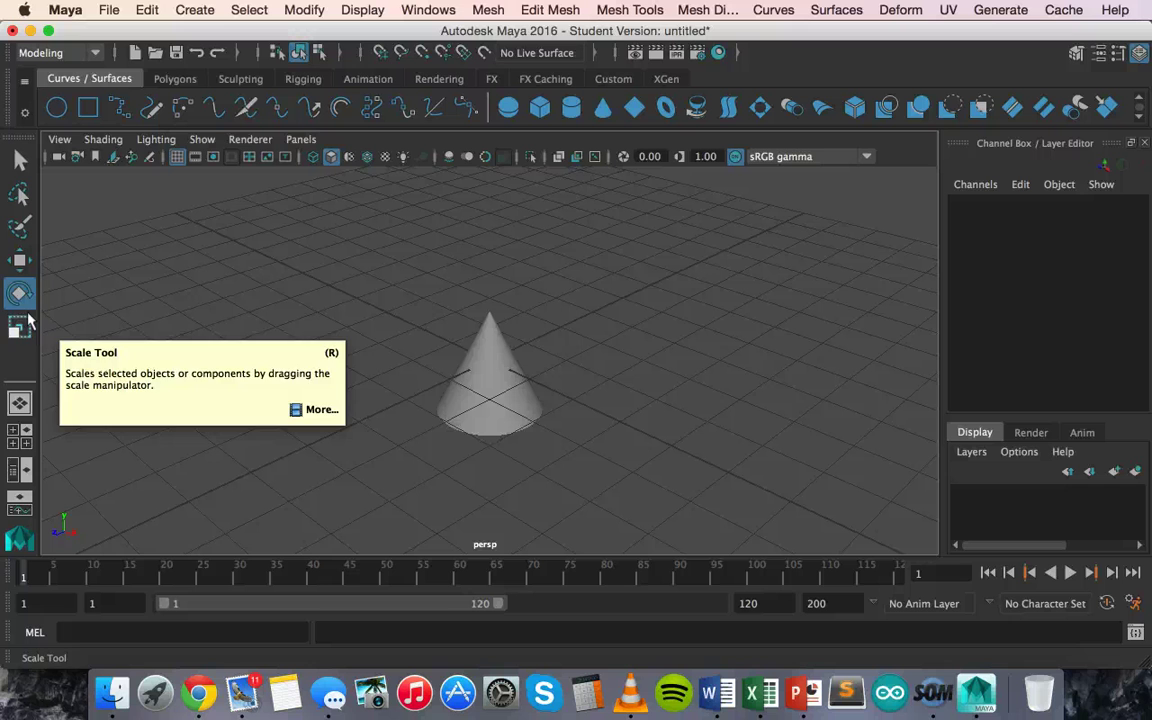
{"action": "left_click", "coordinate": [20, 326]}
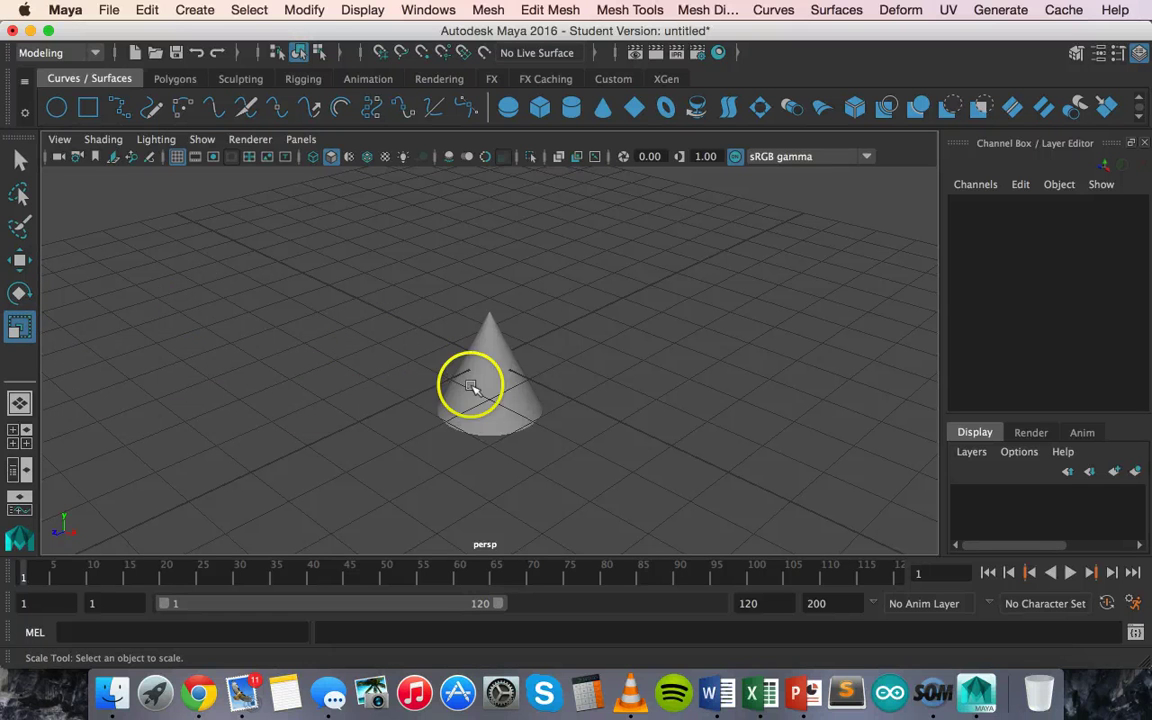
{"action": "left_click", "coordinate": [20, 160]}
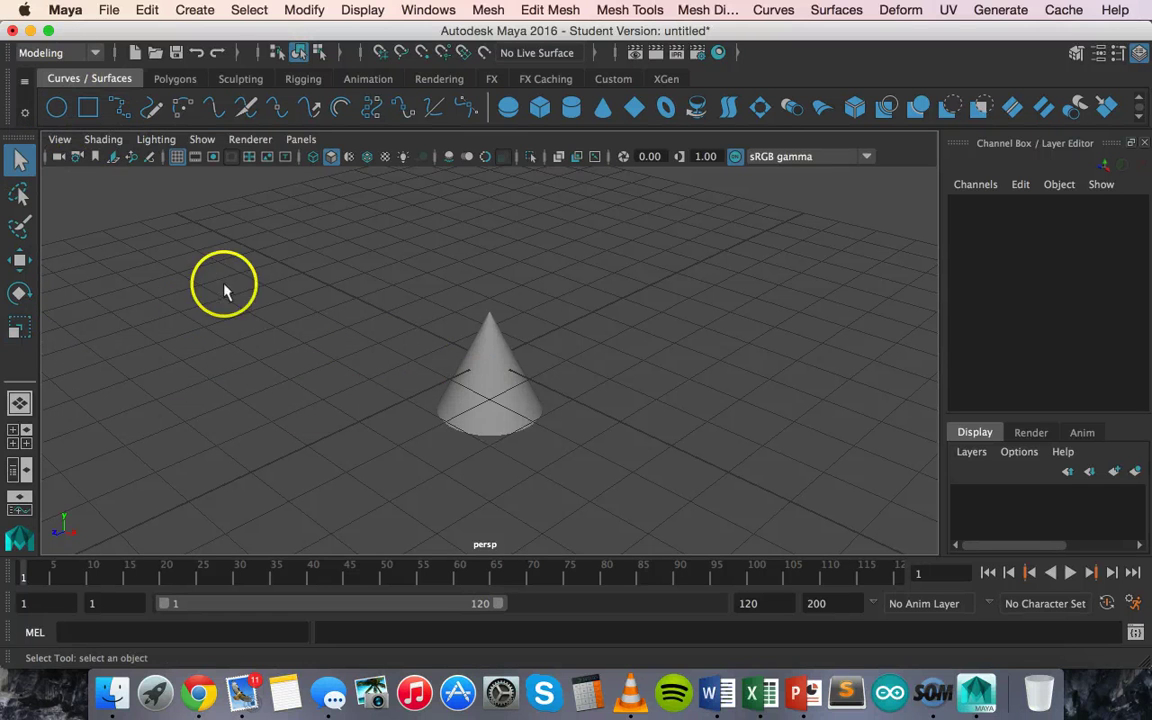
Step: Select the cone and drag its axis and centre move handles to reach -0.368, 1.012, -0.731
{"action": "left_click", "coordinate": [479, 344]}
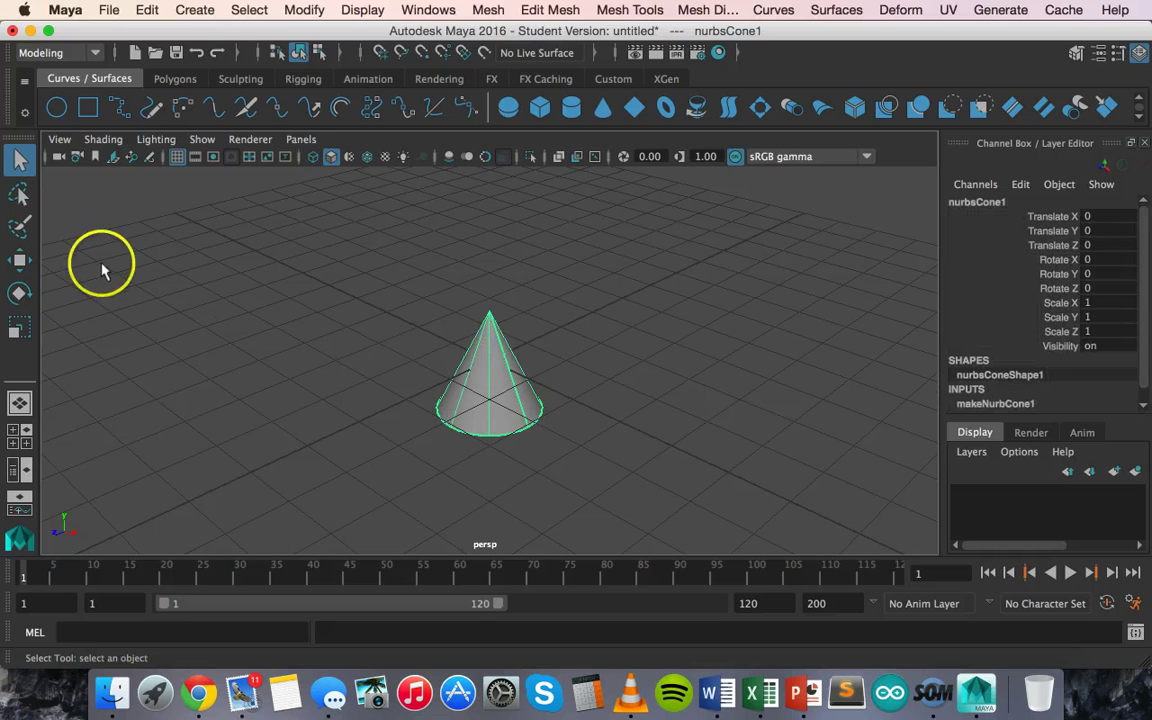
{"action": "left_click", "coordinate": [22, 258]}
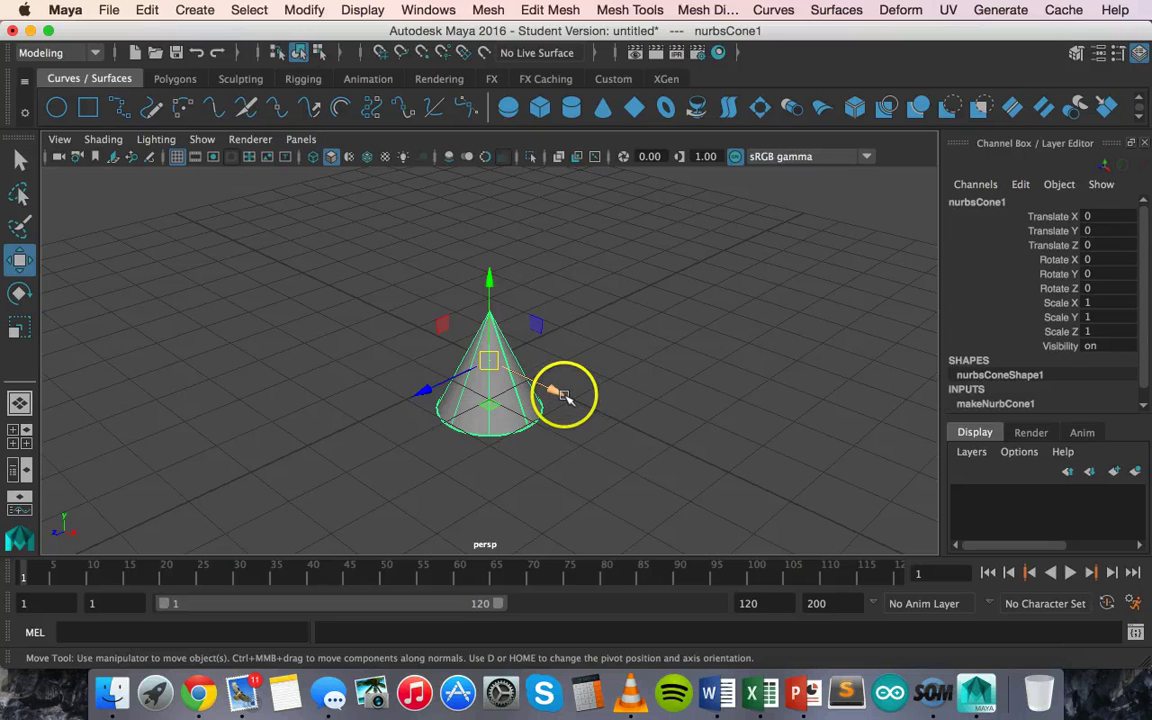
{"action": "left_click_drag", "start_coordinate": [552, 392], "coordinate": [562, 352]}
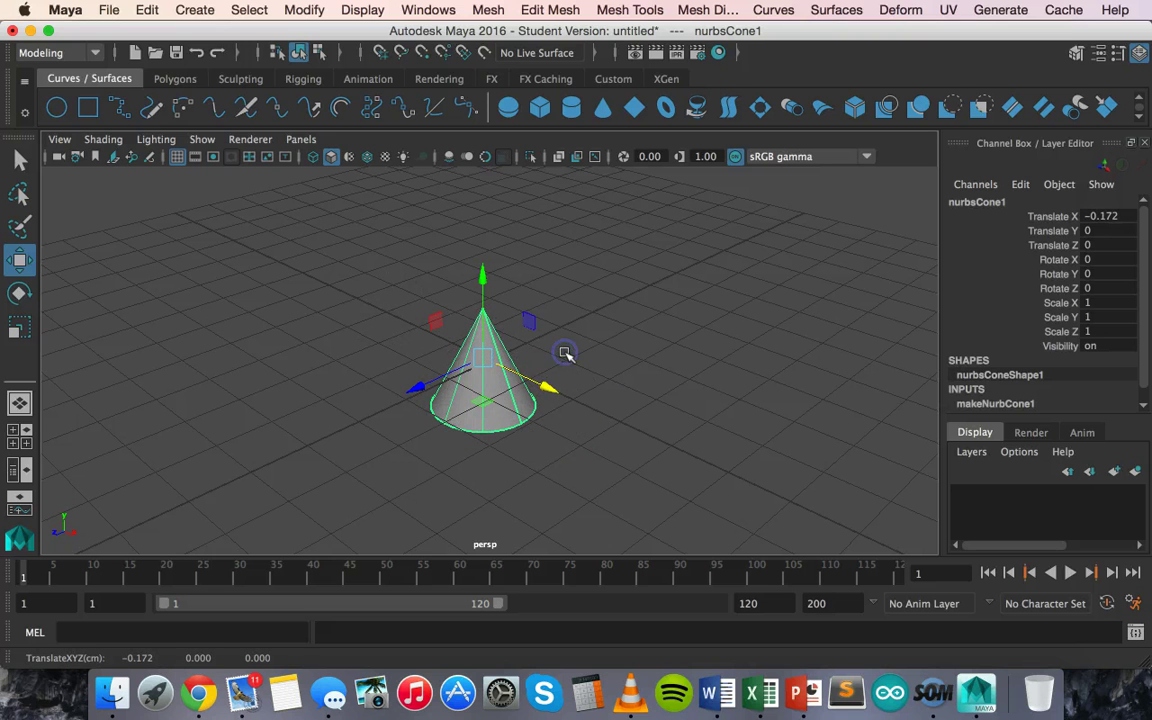
{"action": "middle_click_drag", "start_coordinate": [521, 344], "coordinate": [530, 347]}
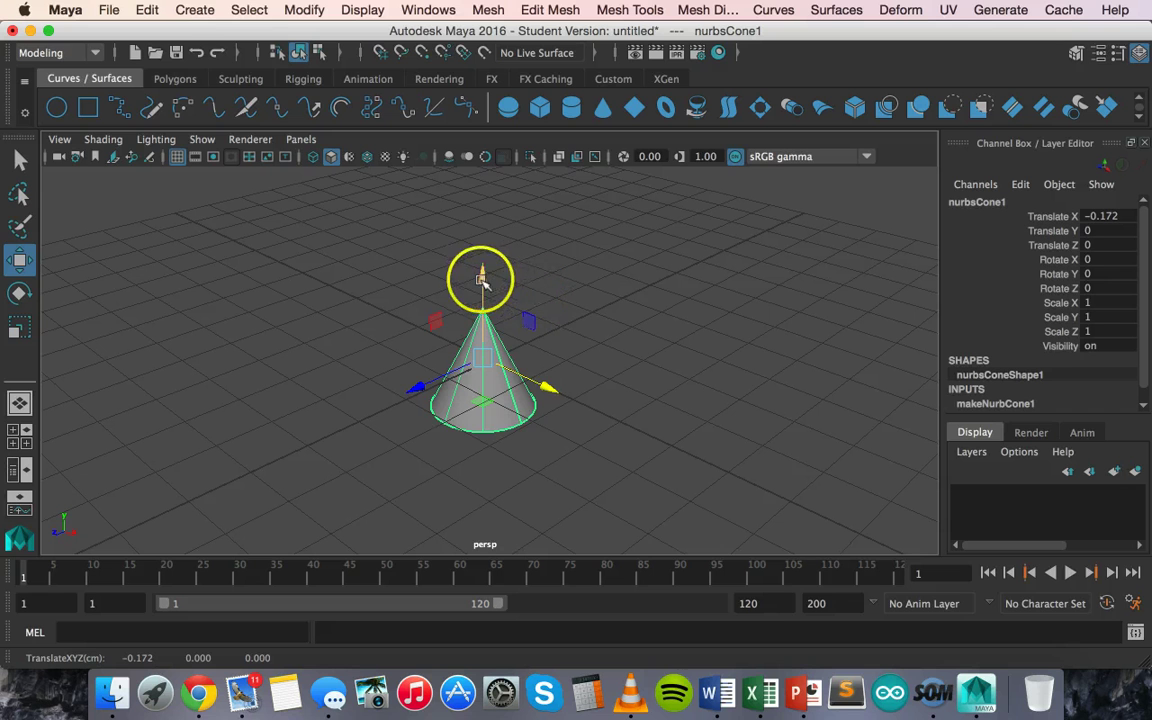
{"action": "left_click_drag", "start_coordinate": [482, 275], "coordinate": [482, 237]}
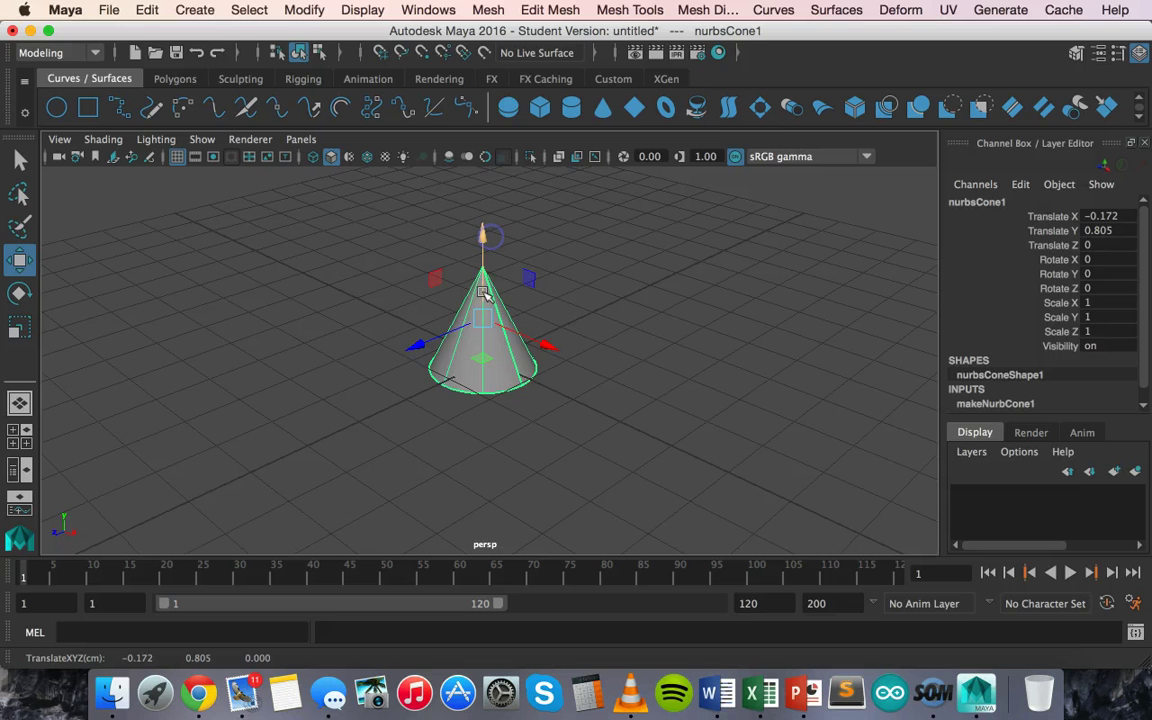
{"action": "left_click_drag", "start_coordinate": [414, 347], "coordinate": [455, 347]}
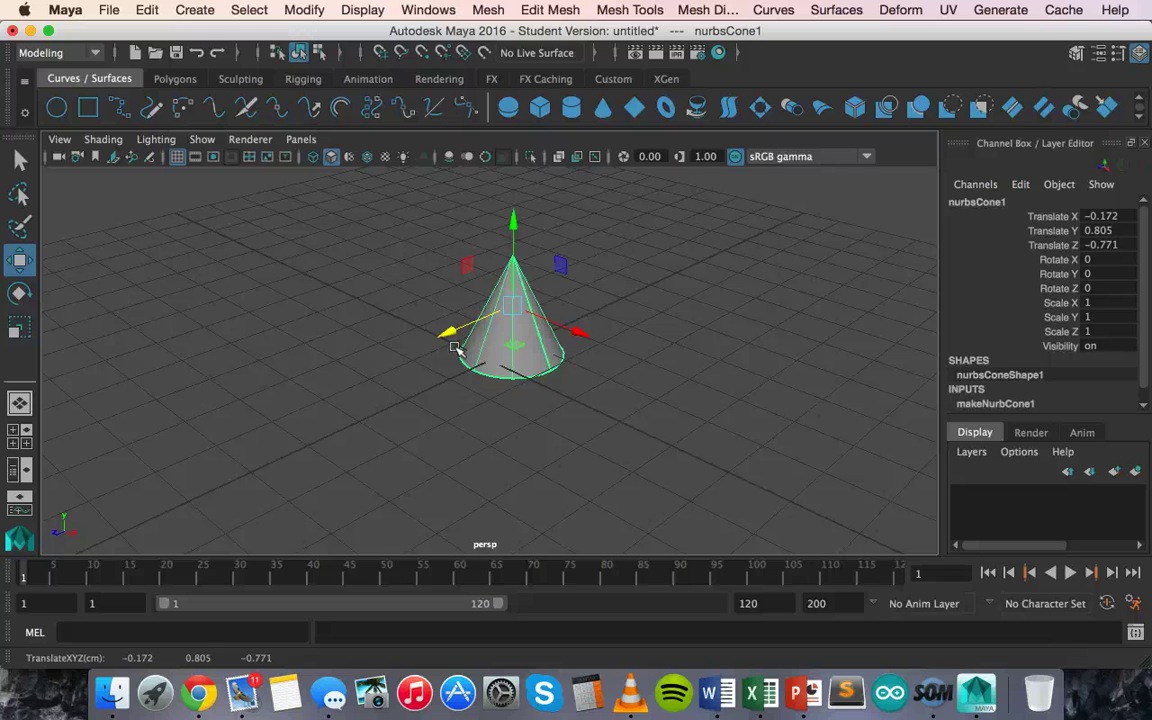
{"action": "left_click_drag", "start_coordinate": [515, 316], "coordinate": [504, 290]}
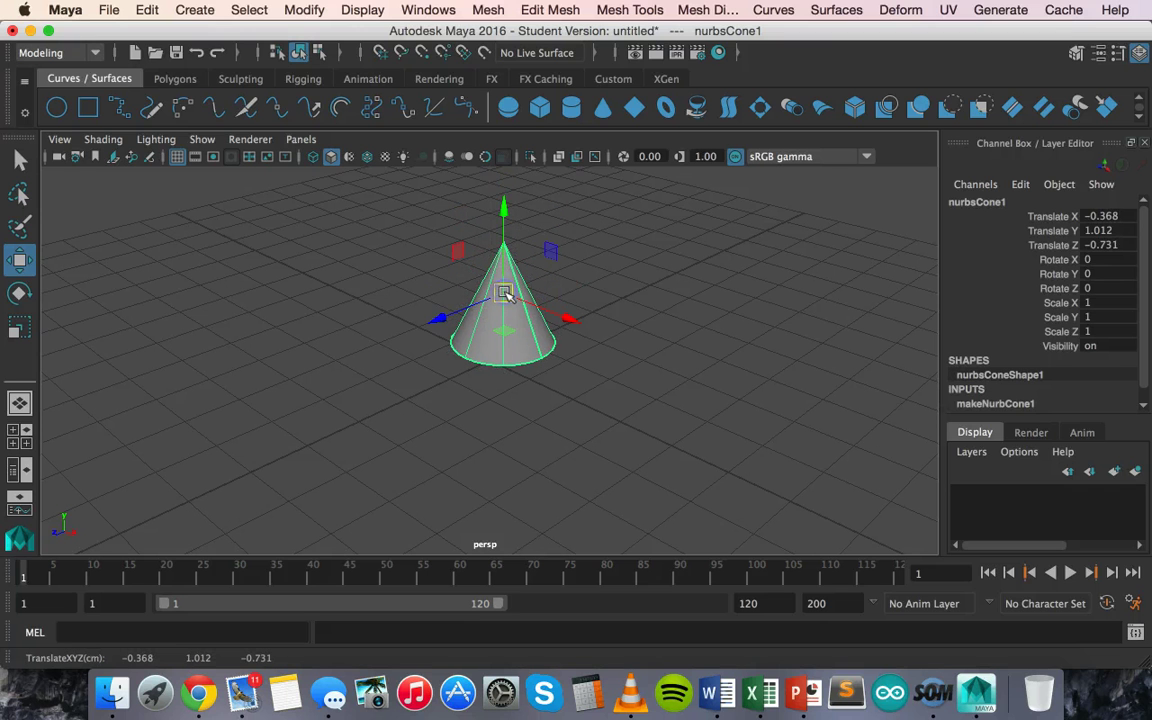
Step: Drag the X, Y and free rotate rings to turn the cone to 18.546, 41.581, 1.235
{"action": "left_click", "coordinate": [21, 291]}
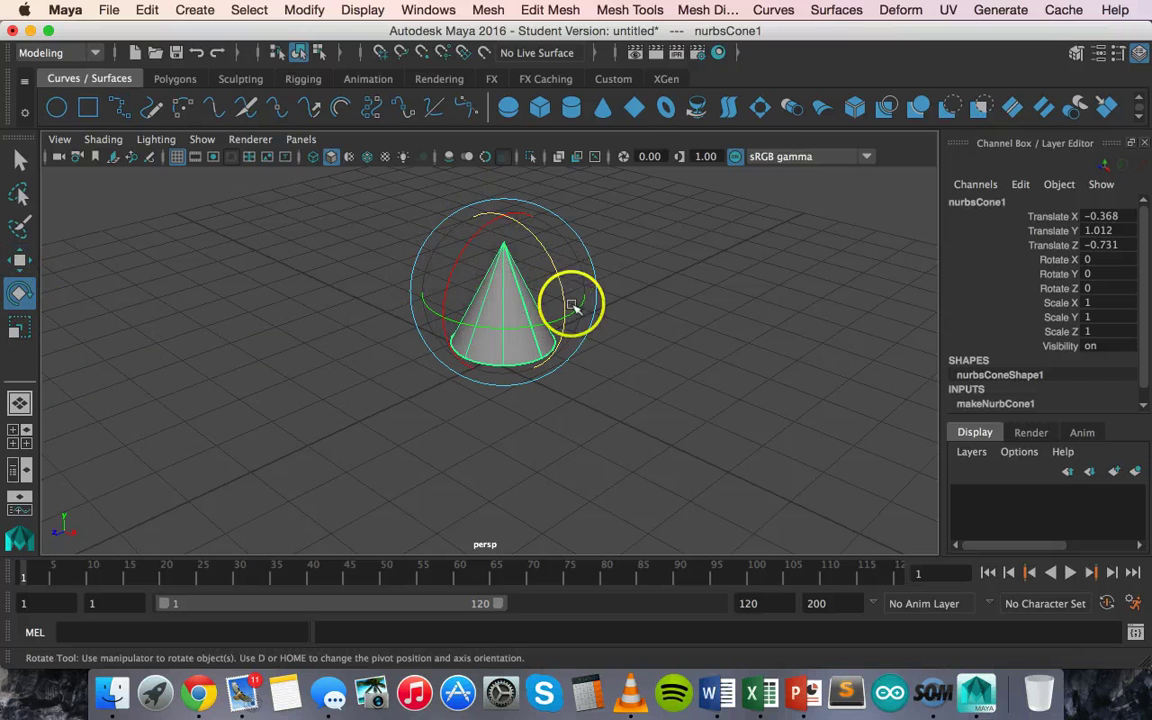
{"action": "mouse_move", "coordinate": [449, 279]}
{"action": "left_mouse_down"}
{"action": "mouse_move", "coordinate": [478, 239]}
{"action": "mouse_move", "coordinate": [463, 291]}
{"action": "left_mouse_up"}
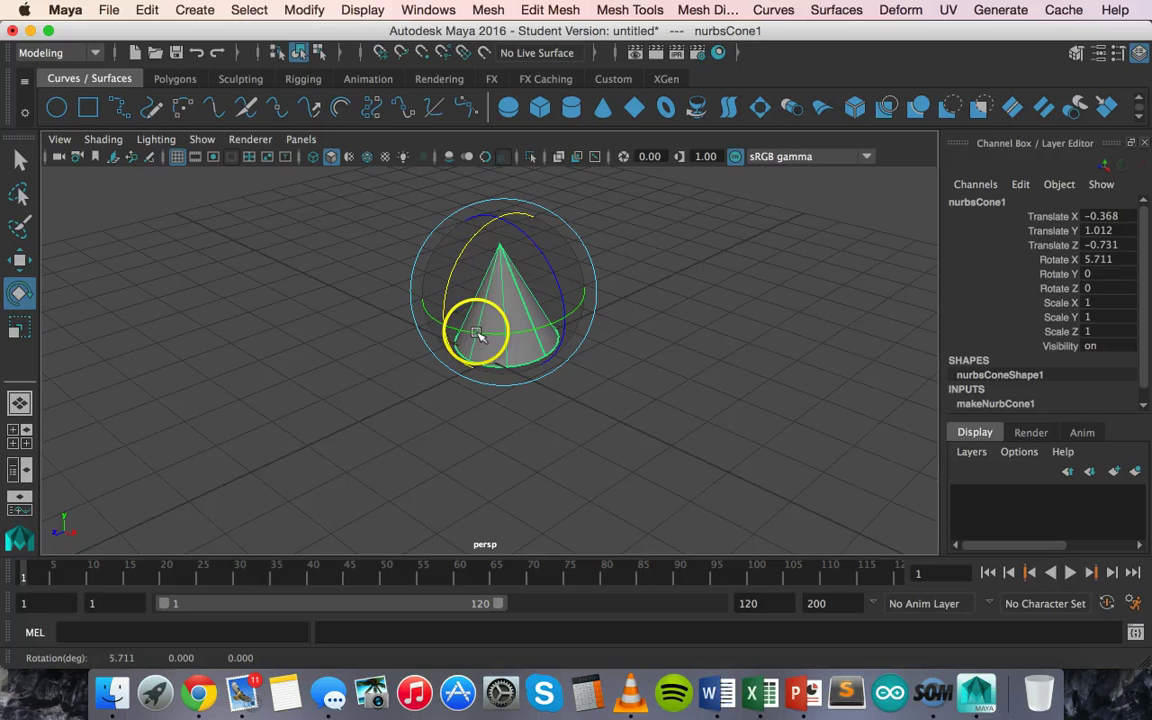
{"action": "left_click_drag", "start_coordinate": [530, 337], "coordinate": [466, 336]}
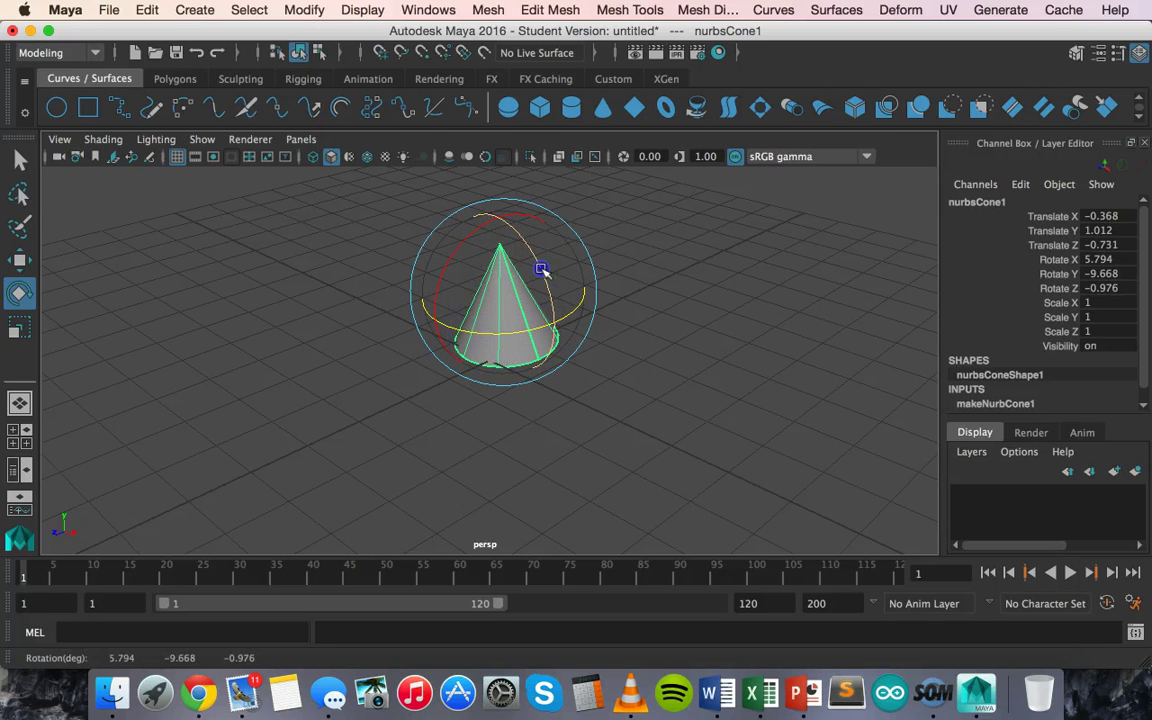
{"action": "left_click_drag", "start_coordinate": [541, 269], "coordinate": [474, 243]}
{"action": "left_click_drag", "start_coordinate": [492, 305], "coordinate": [540, 290]}
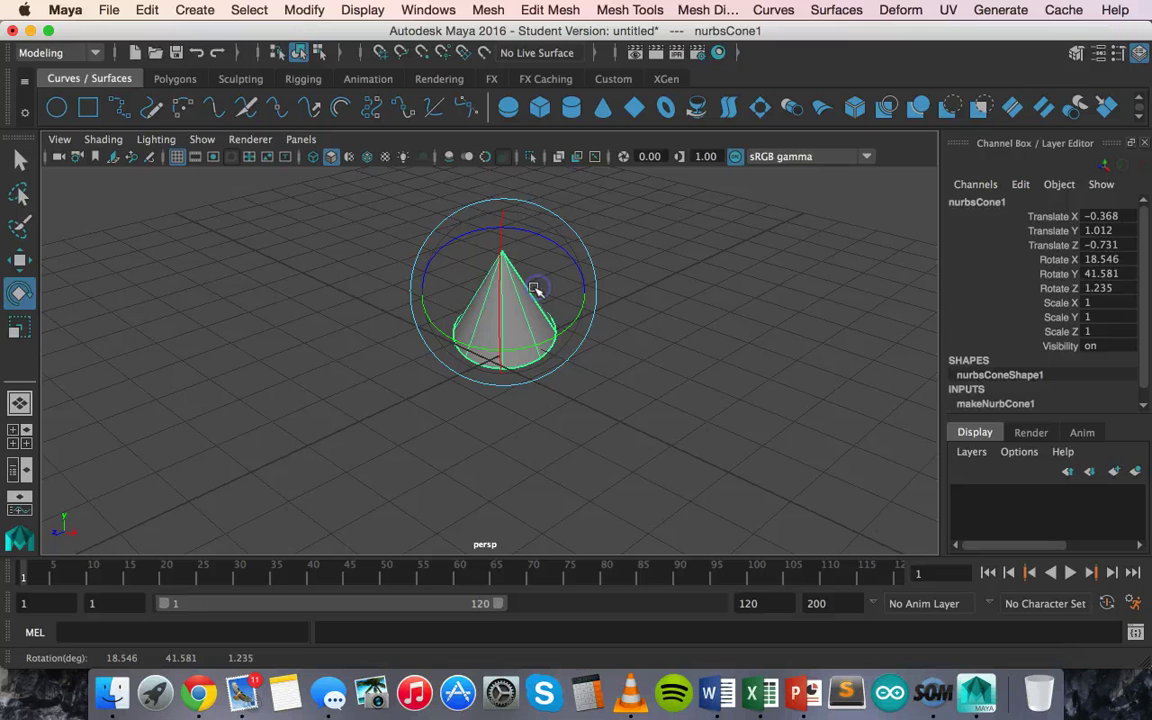
Step: Drag the X, Y and centre scale handles to size the cone to 2.144, 2.107, 1.776
{"action": "left_click", "coordinate": [18, 327]}
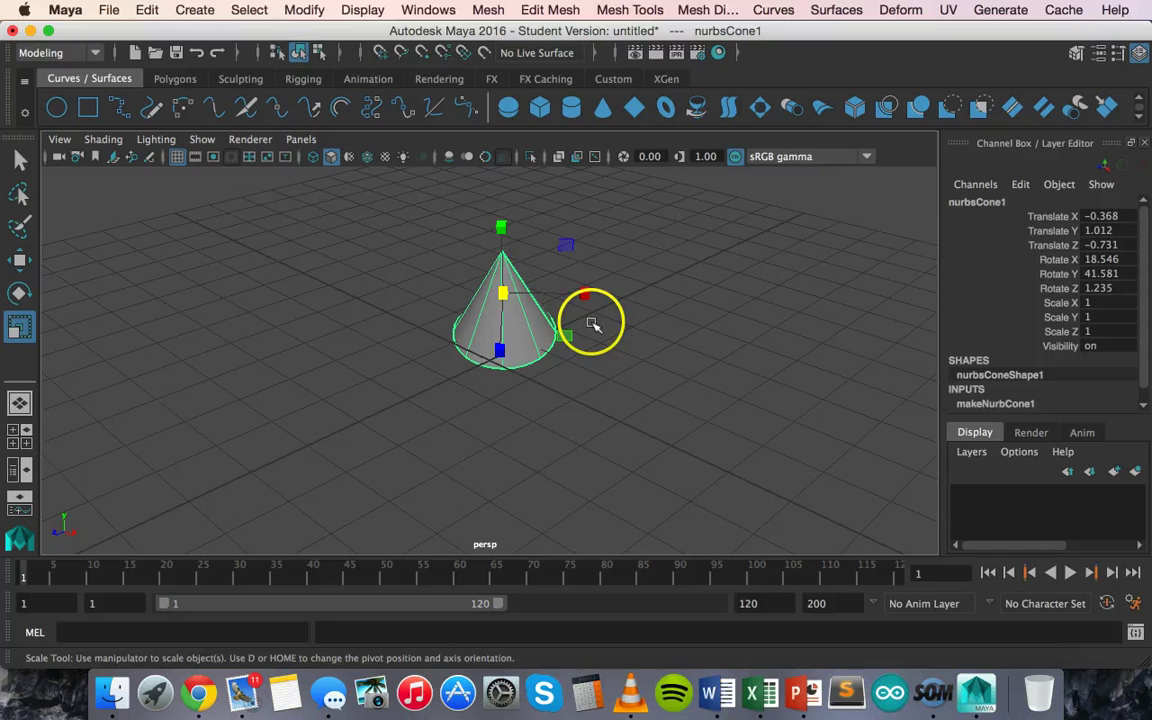
{"action": "mouse_move", "coordinate": [585, 295]}
{"action": "left_mouse_down"}
{"action": "mouse_move", "coordinate": [650, 293]}
{"action": "mouse_move", "coordinate": [578, 293]}
{"action": "mouse_move", "coordinate": [600, 292]}
{"action": "left_mouse_up"}
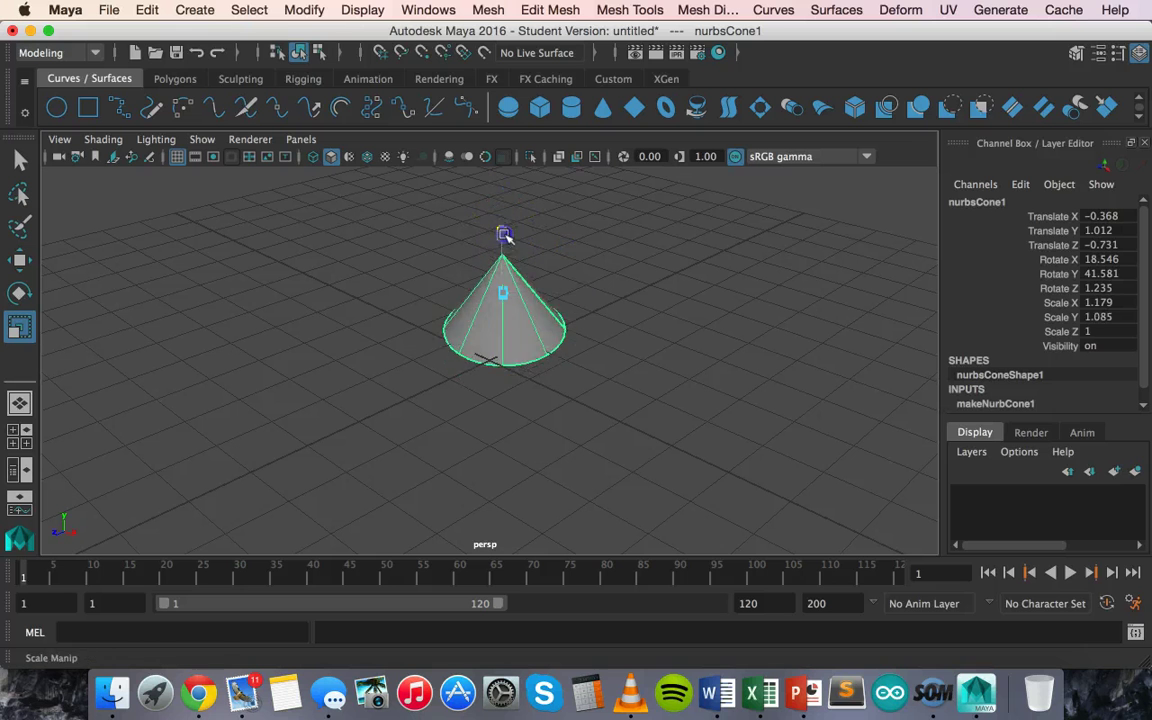
{"action": "left_click_drag", "start_coordinate": [506, 235], "coordinate": [509, 233]}
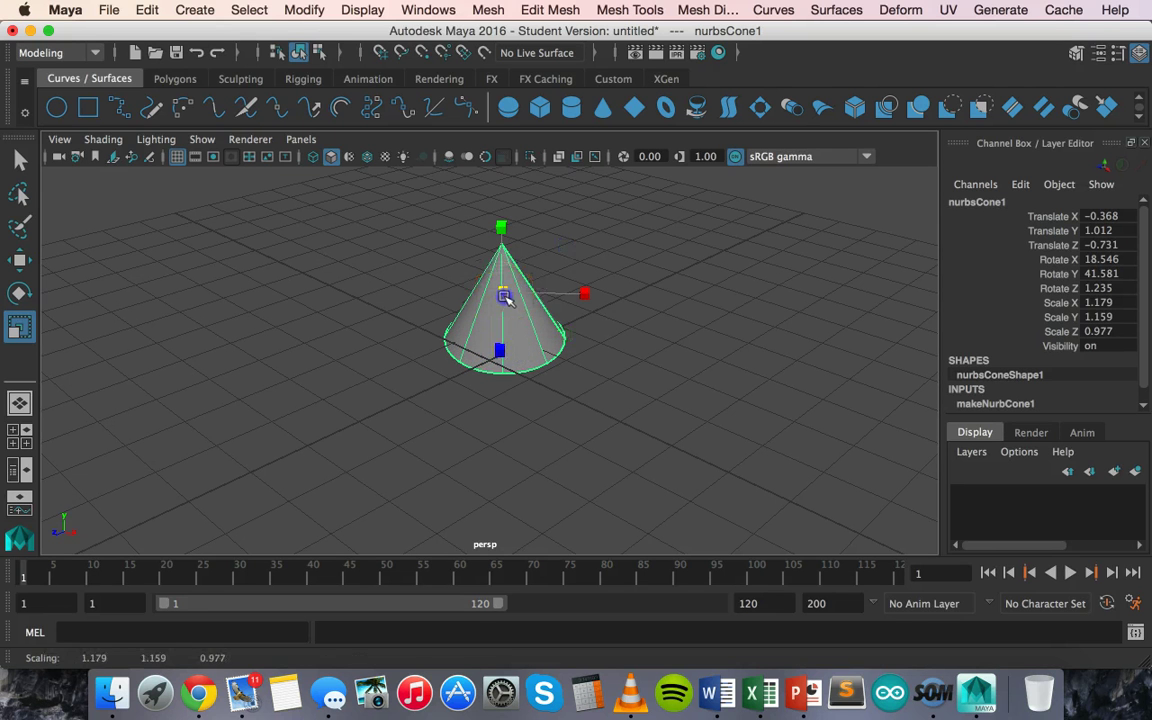
{"action": "left_click_drag", "start_coordinate": [506, 272], "coordinate": [637, 319]}
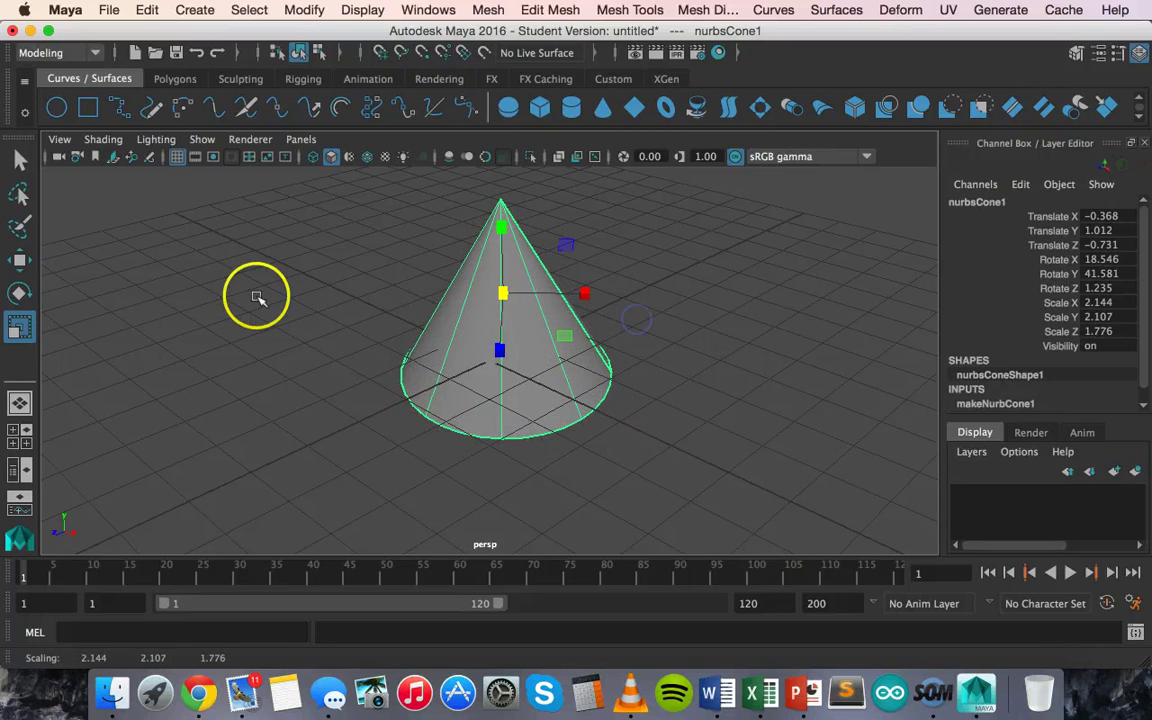
{"action": "left_click", "coordinate": [19, 260]}
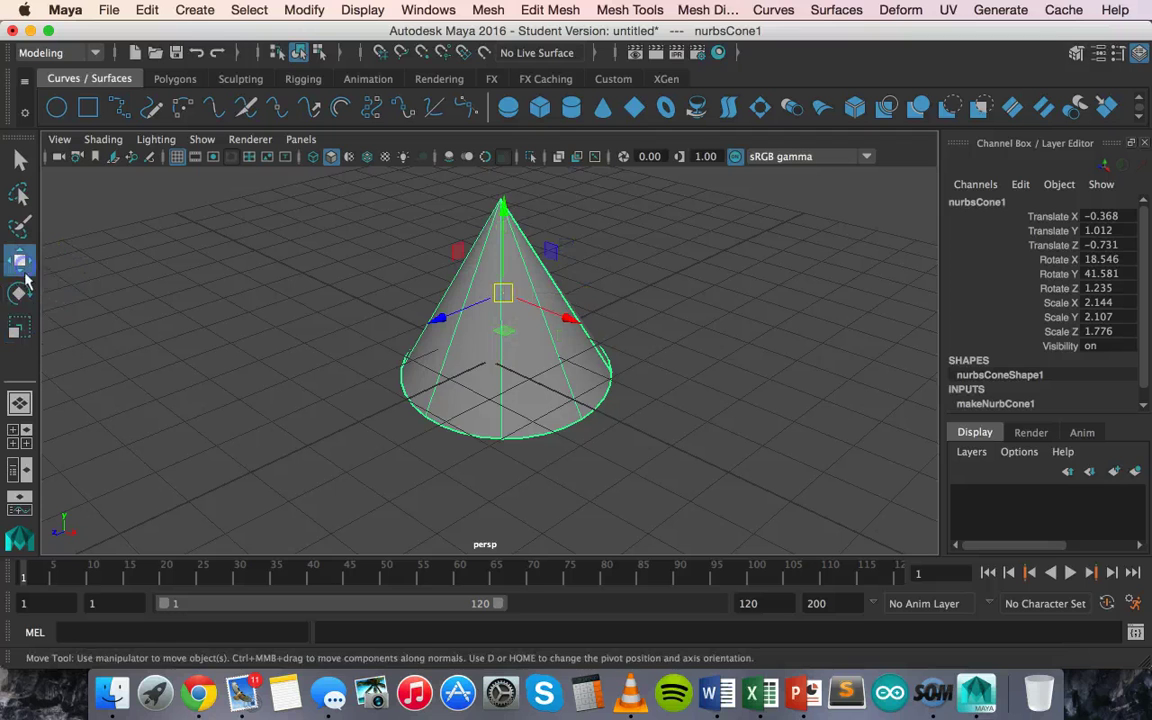
{"action": "left_click", "coordinate": [20, 163]}
{"action": "left_click", "coordinate": [213, 294]}
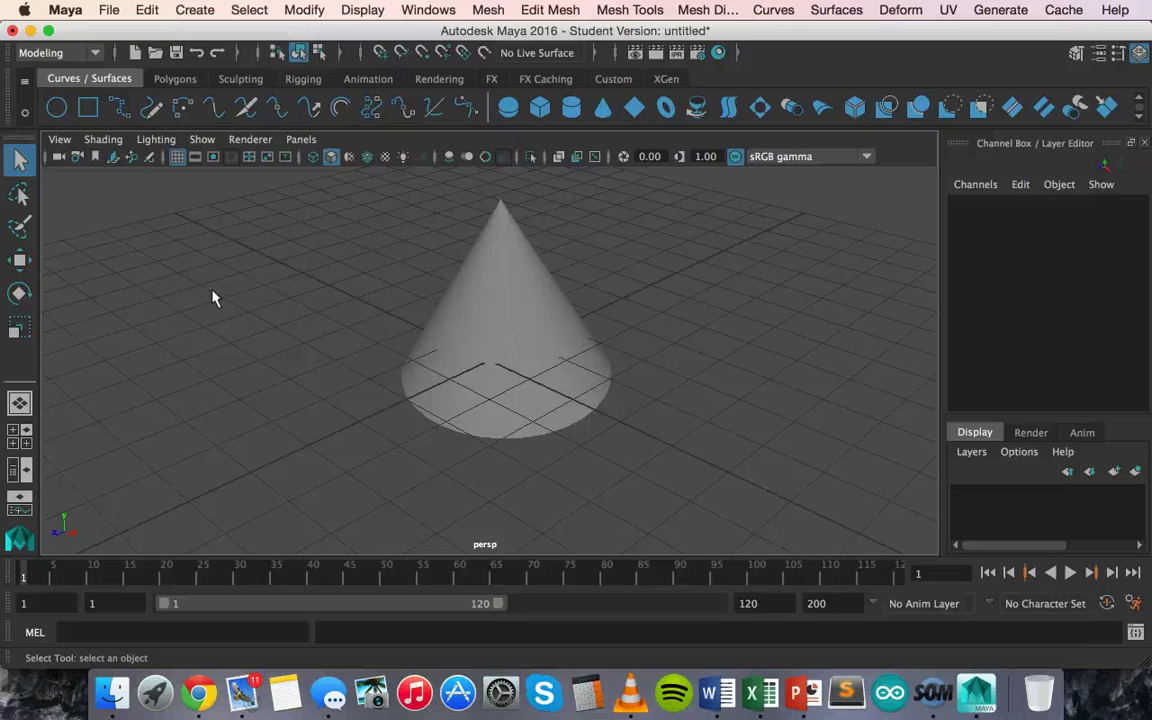
{"action": "left_click", "coordinate": [494, 249]}
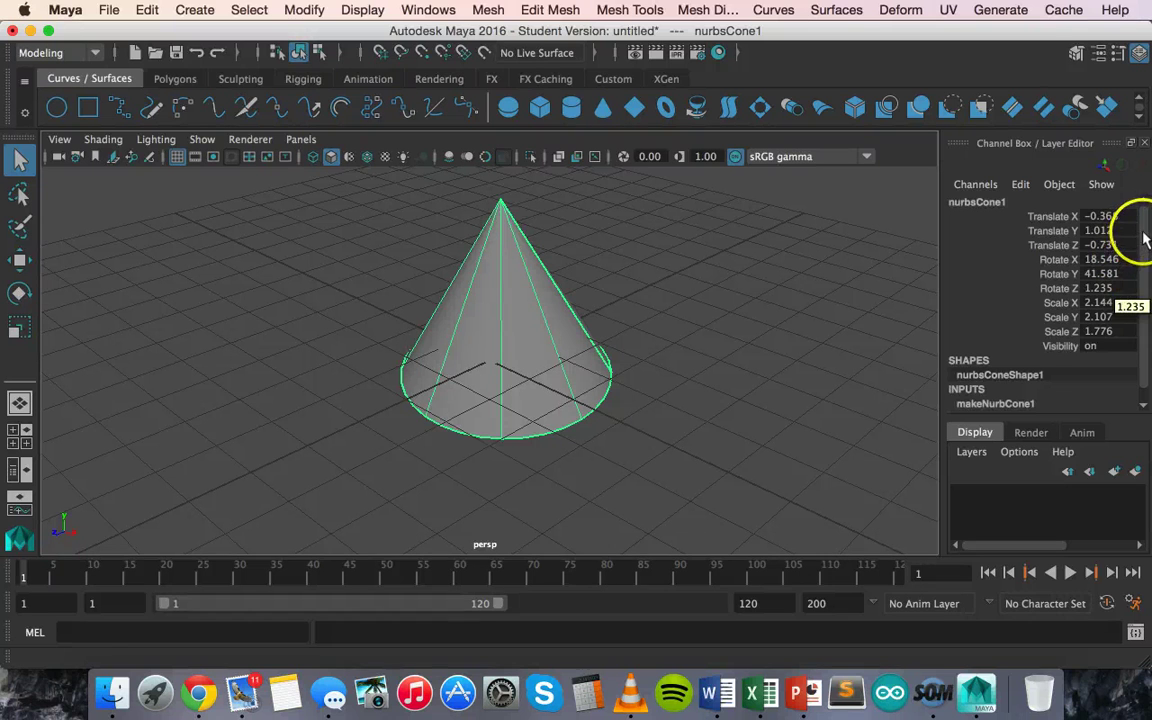
{"action": "left_click_drag", "start_coordinate": [1140, 231], "coordinate": [1145, 252]}
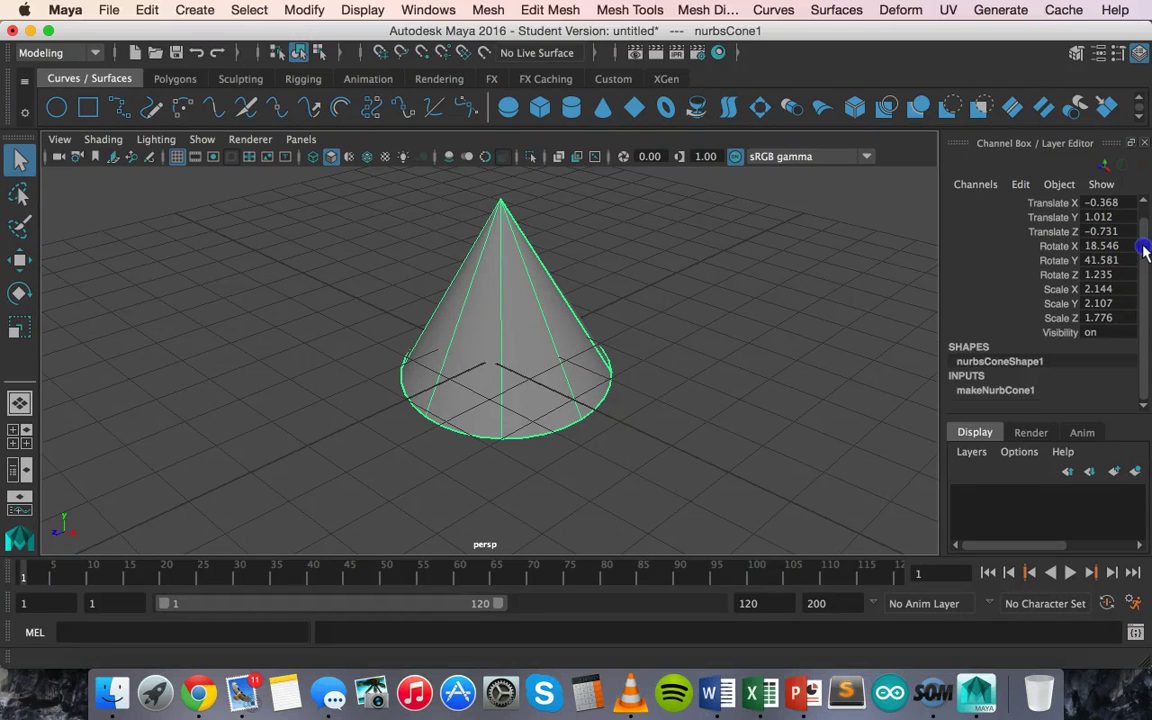
{"action": "left_click", "coordinate": [990, 368]}
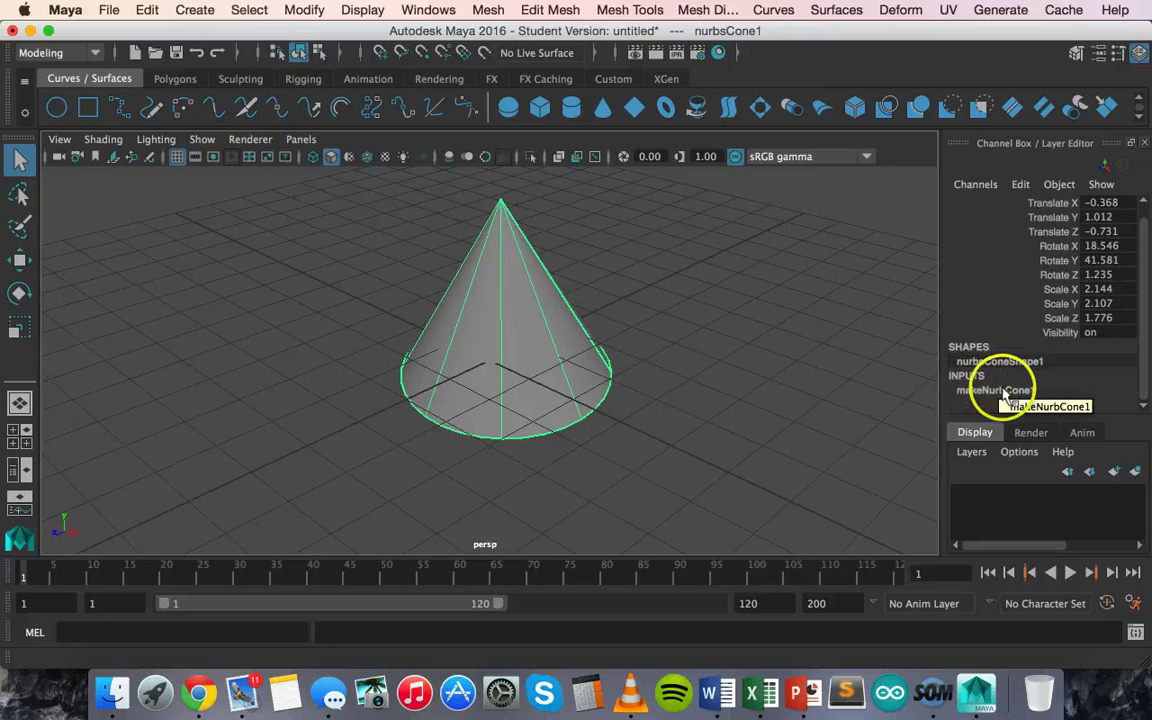
{"action": "left_click", "coordinate": [993, 389]}
{"action": "left_click_drag", "start_coordinate": [1140, 310], "coordinate": [1143, 372]}
{"action": "left_click", "coordinate": [990, 298]}
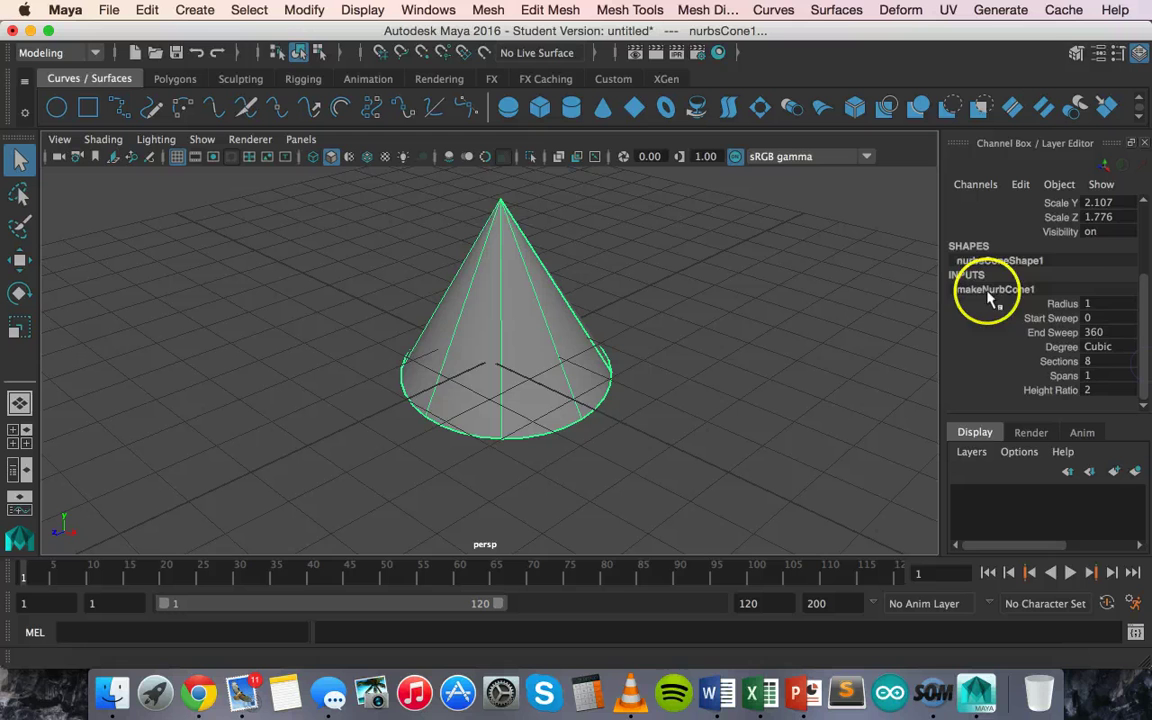
{"action": "left_click", "coordinate": [1092, 318]}
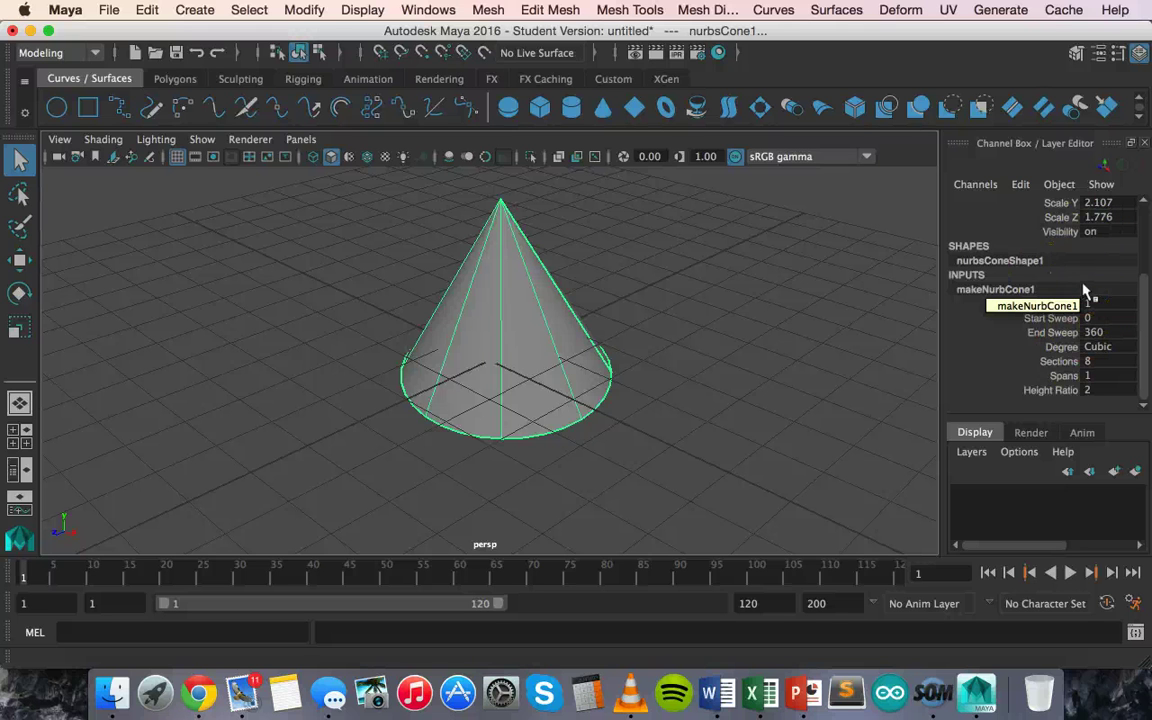
{"action": "left_click", "coordinate": [1088, 300]}
{"action": "left_click_drag", "start_coordinate": [1142, 296], "coordinate": [1143, 232]}
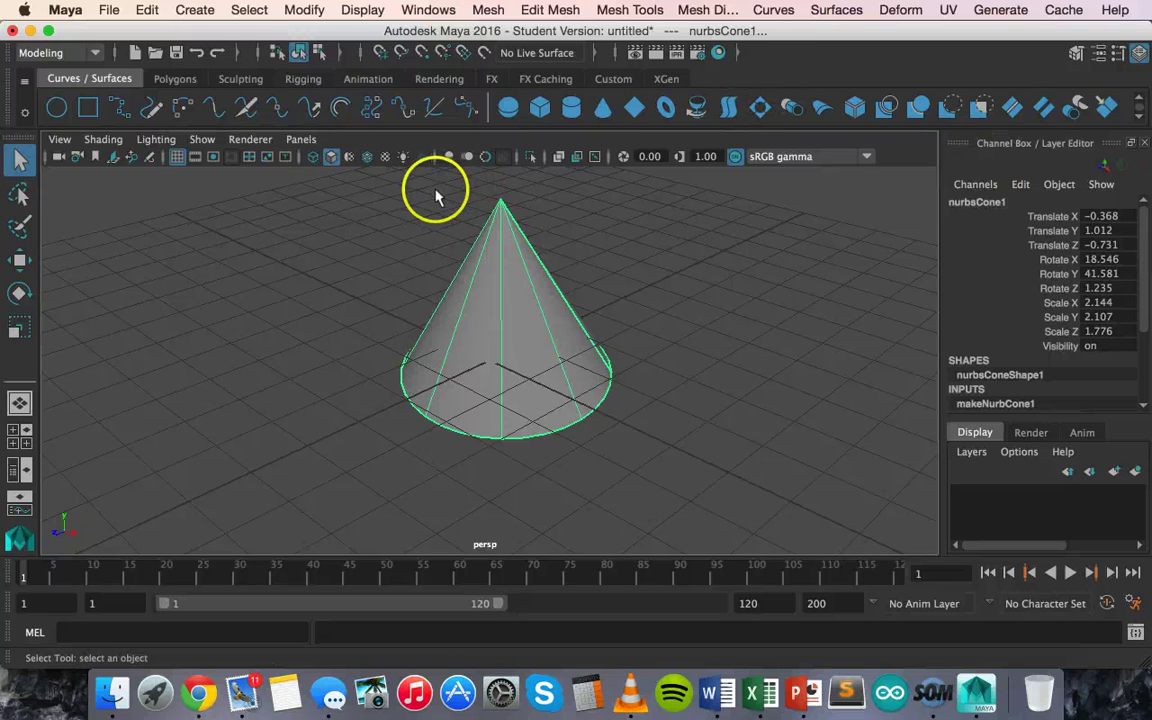
{"action": "left_click", "coordinate": [316, 160]}
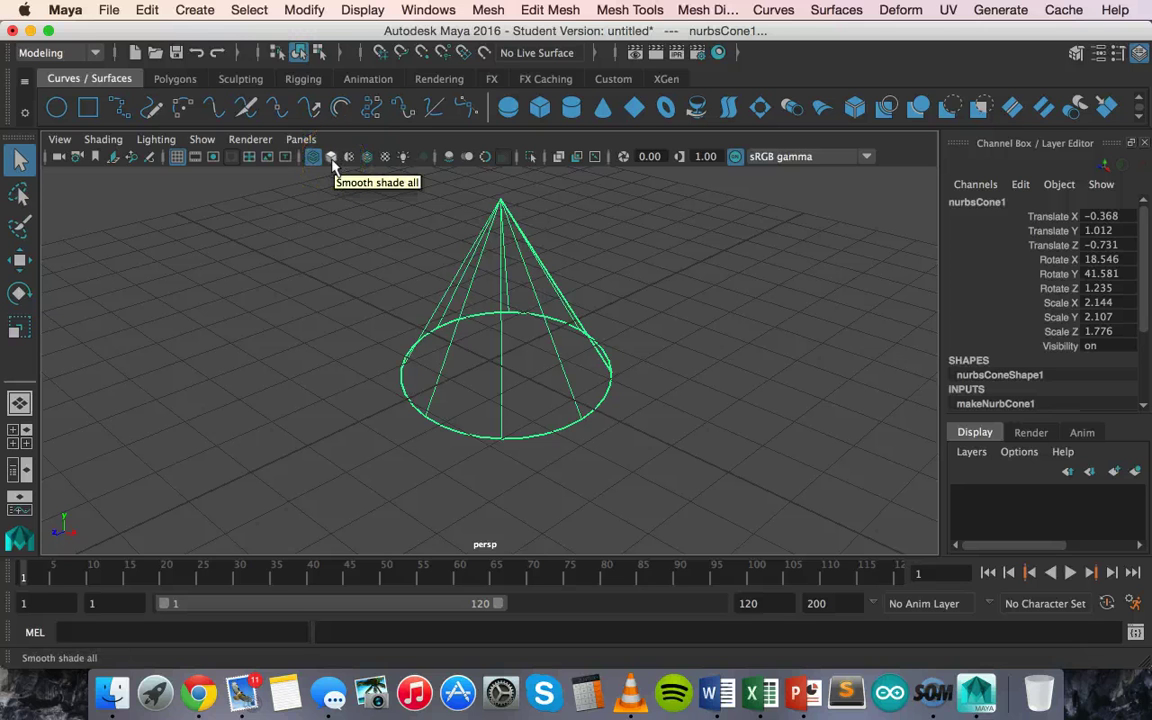
{"action": "left_click", "coordinate": [332, 160]}
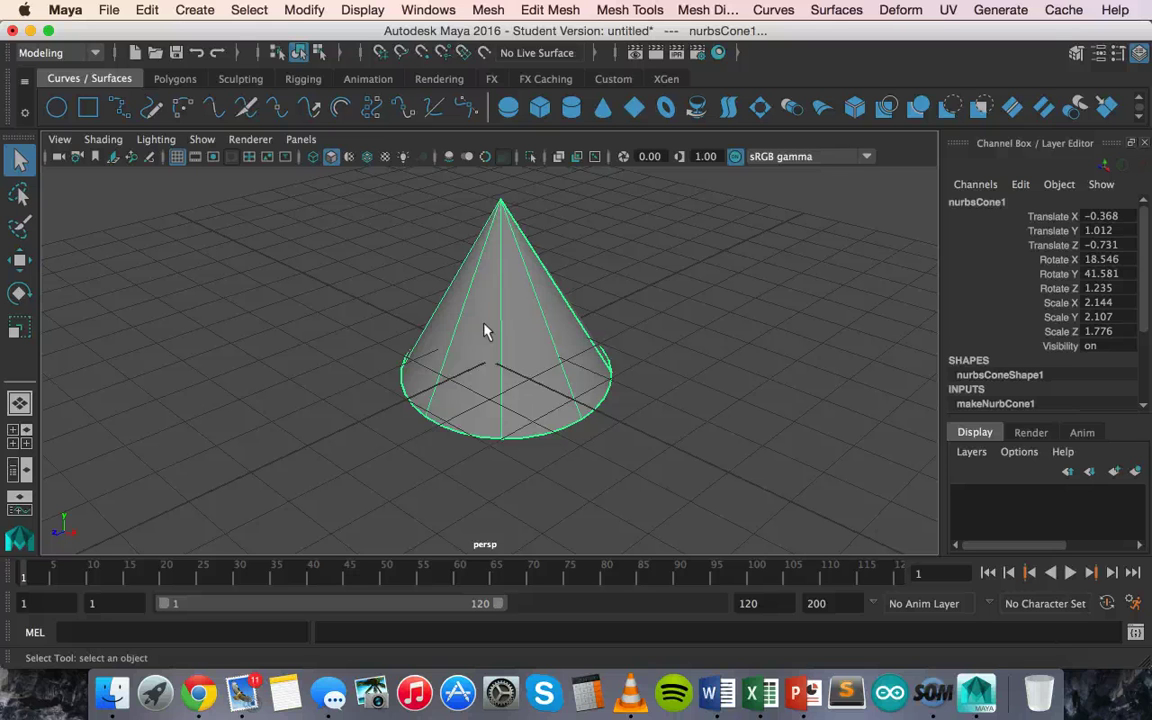
{"action": "key", "text": "4"}
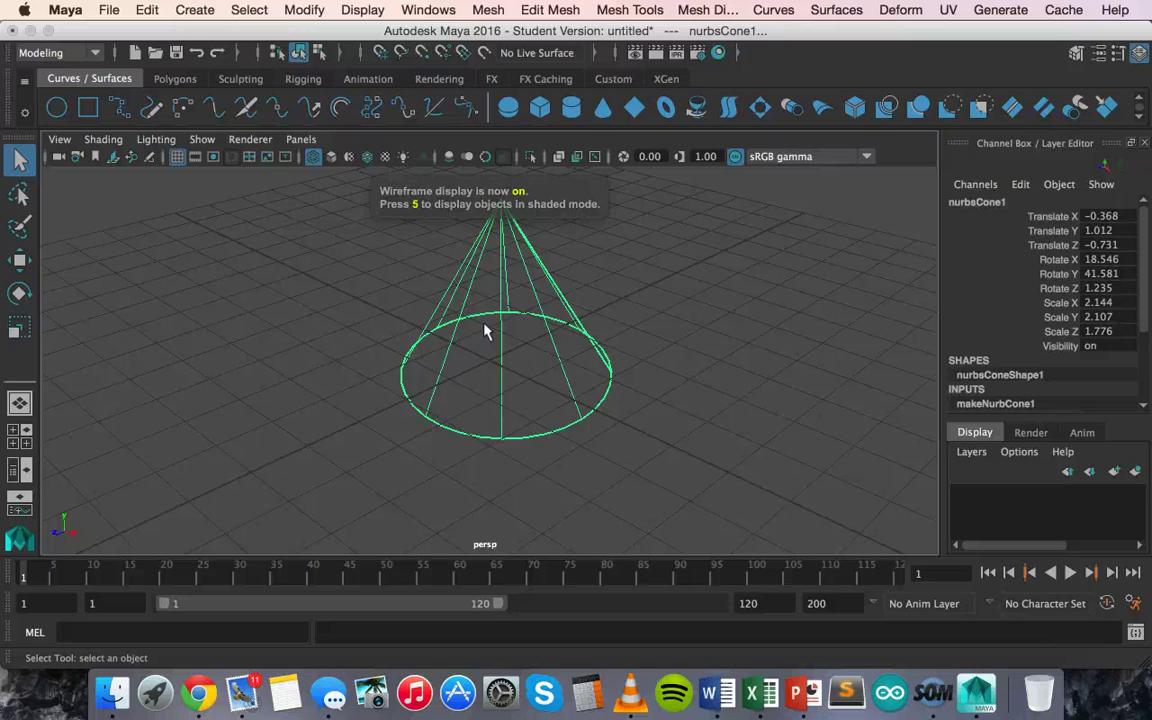
{"action": "key", "text": "5"}
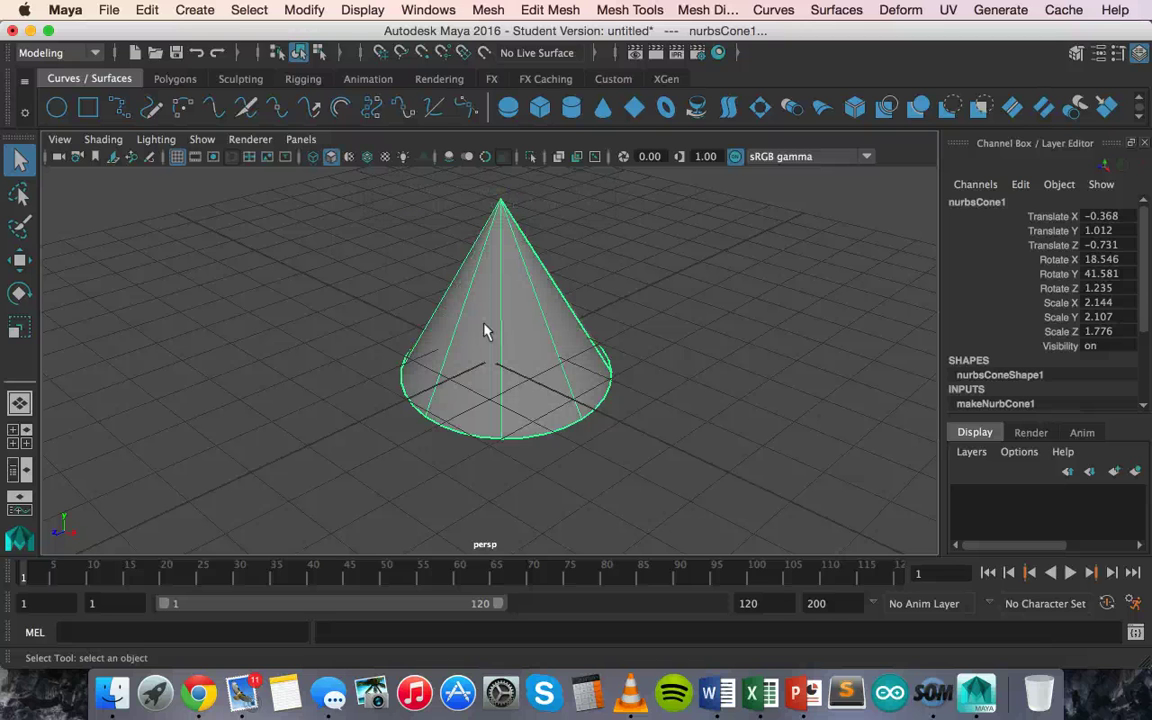
{"action": "key", "text": "1"}
{"action": "key", "text": "2"}
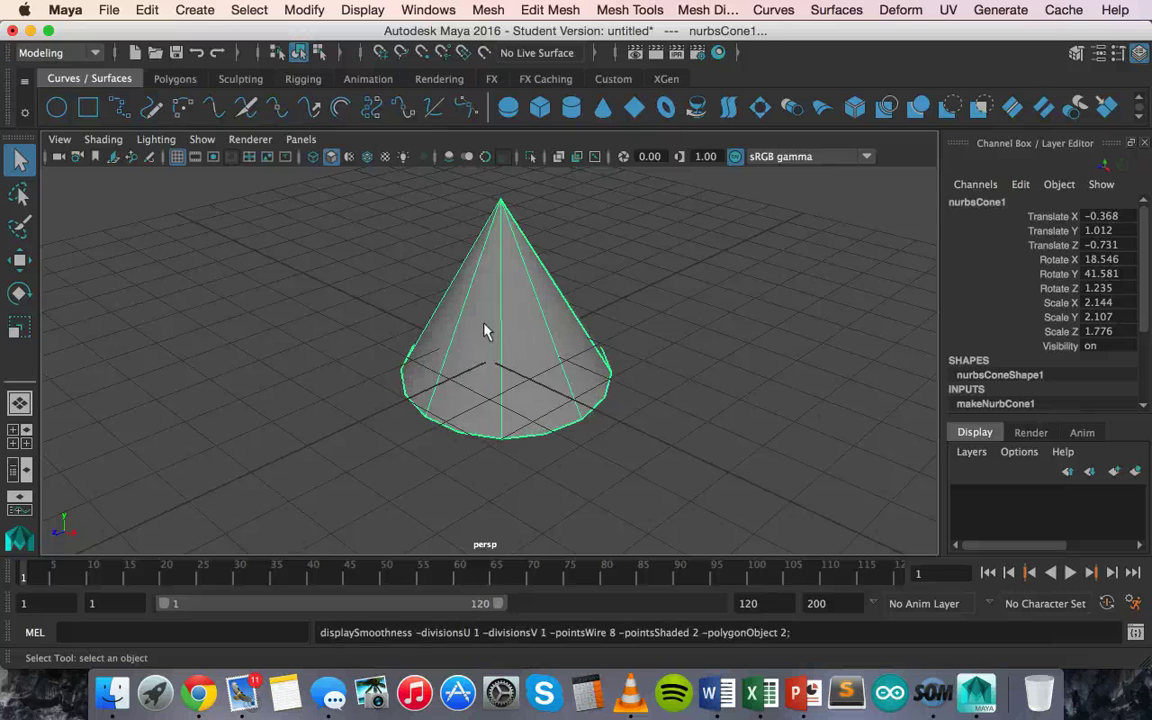
{"action": "key", "text": "3"}
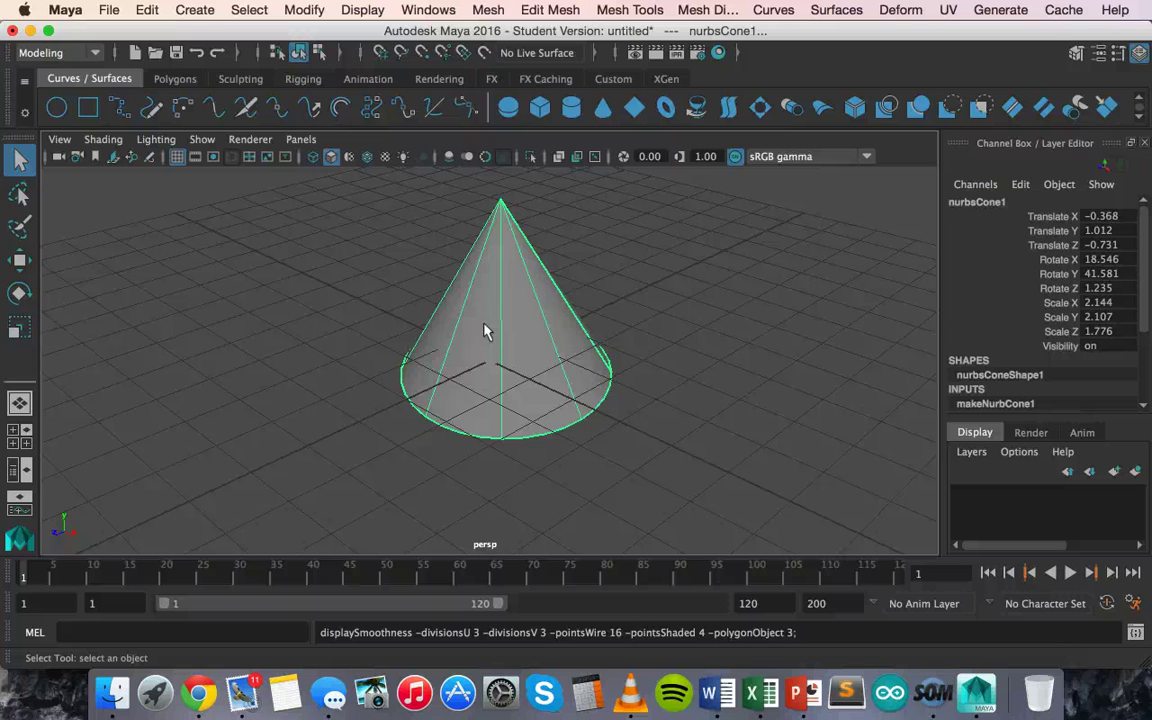
{"action": "key", "text": "1"}
{"action": "key", "text": "2"}
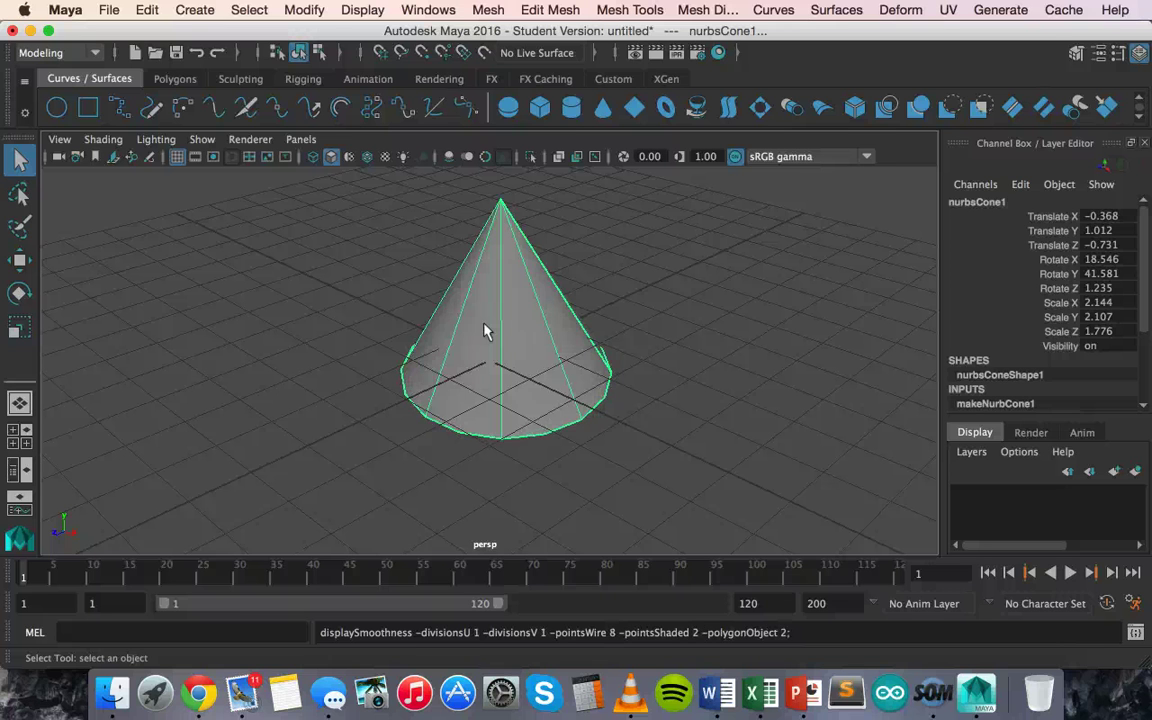
{"action": "key", "text": "3"}
{"action": "key", "text": "1"}
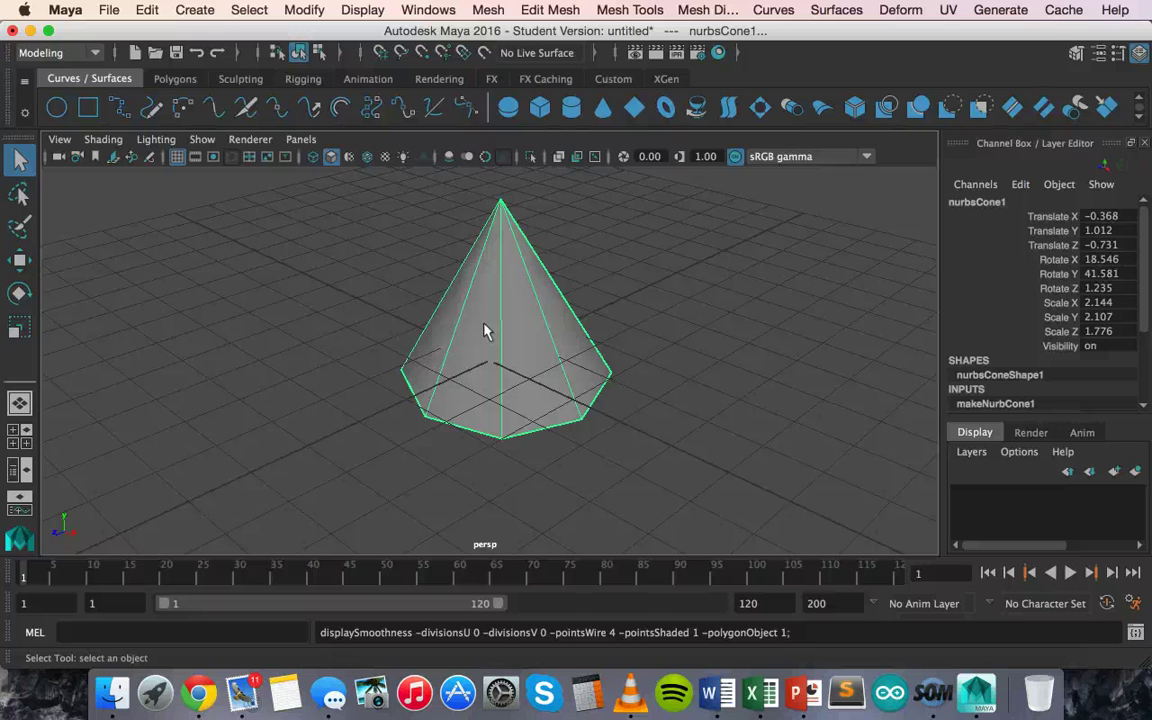
{"action": "key", "text": "2"}
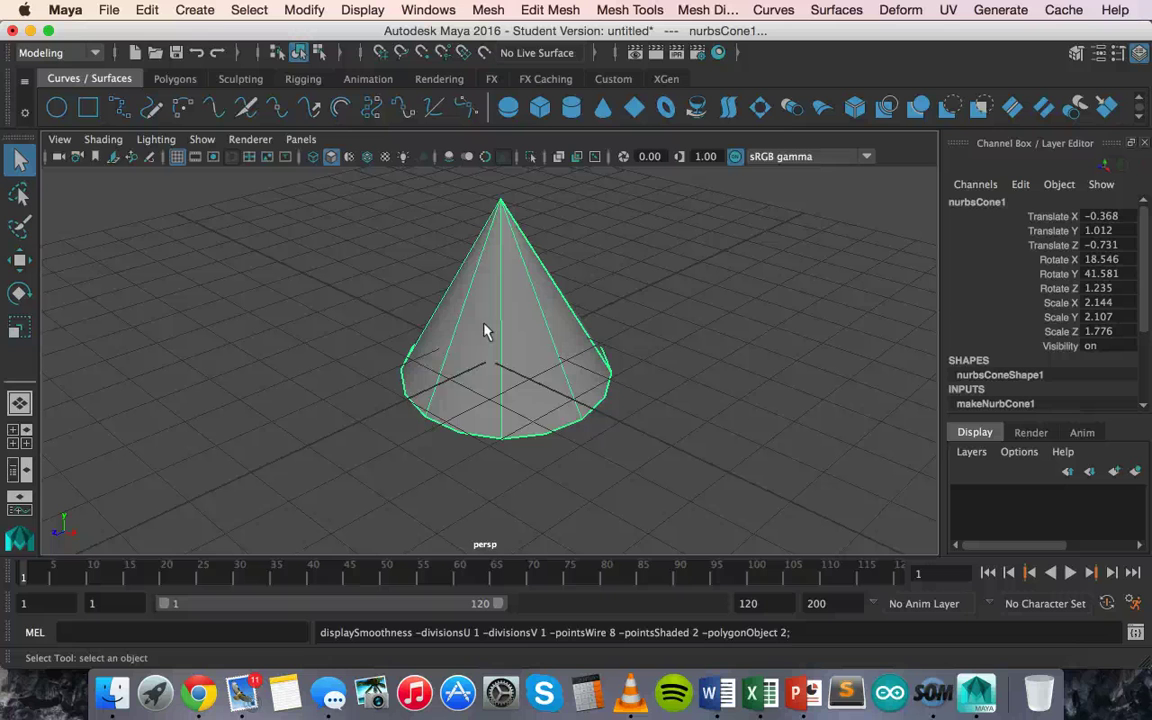
{"action": "key", "text": "3"}
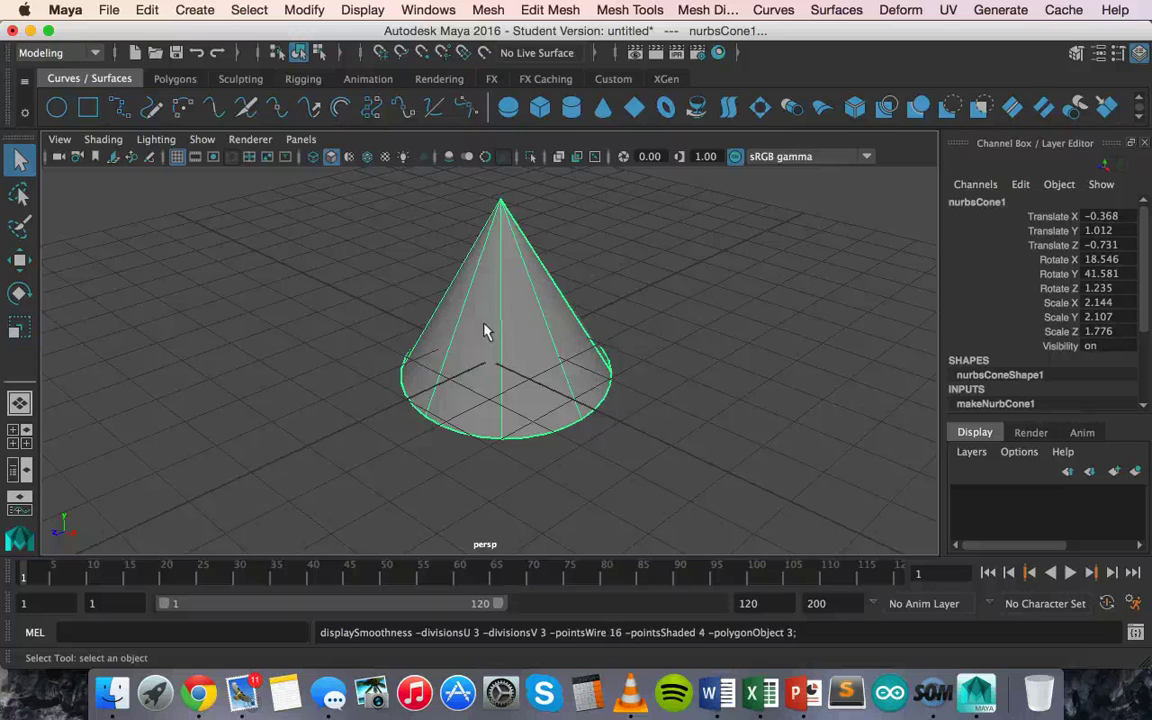
{"action": "key", "text": "1"}
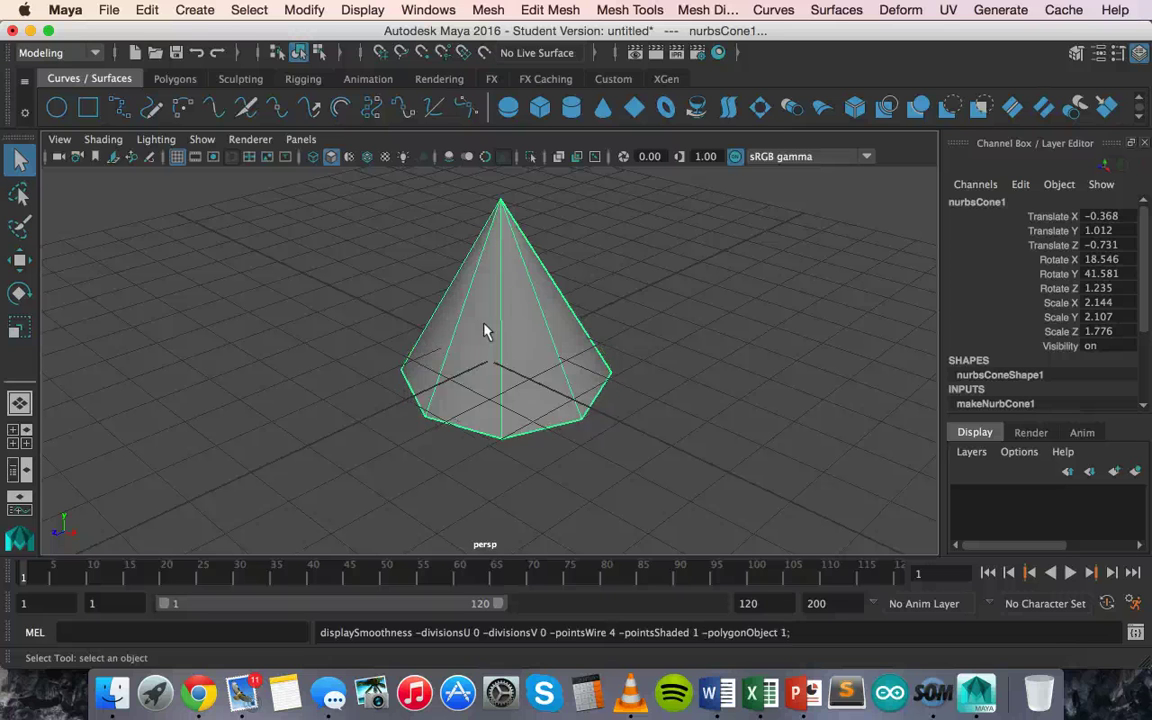
{"action": "key", "text": "2"}
{"action": "key", "text": "3"}
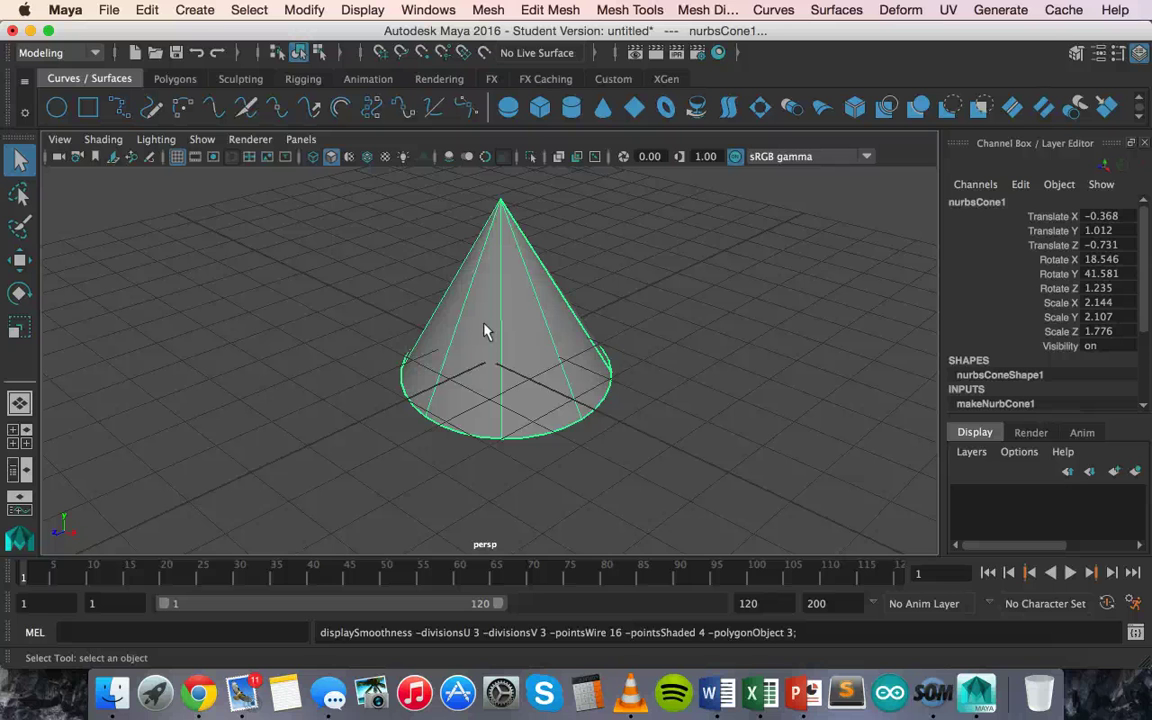